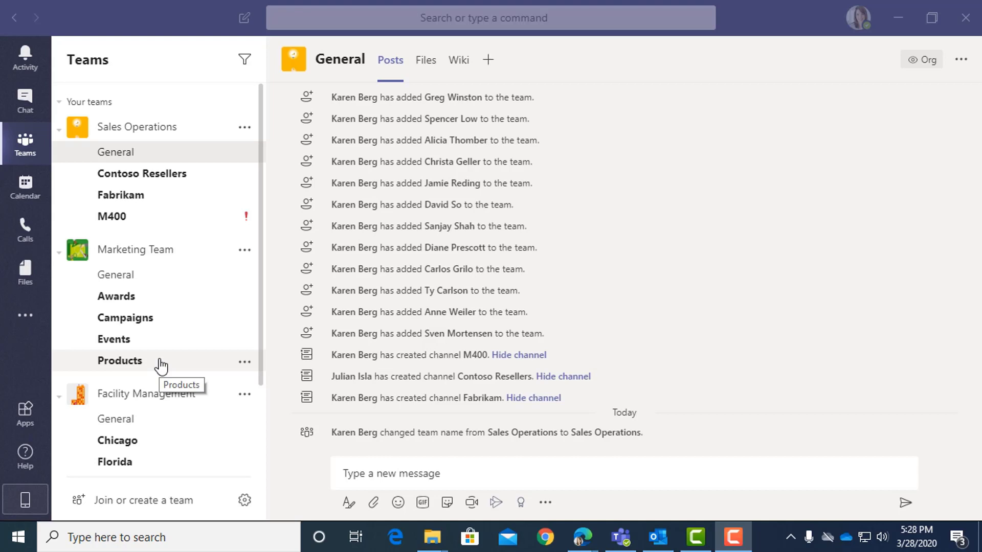
- Start a new public team built from scratch and name it "Employee Events"
left_click(144, 507)
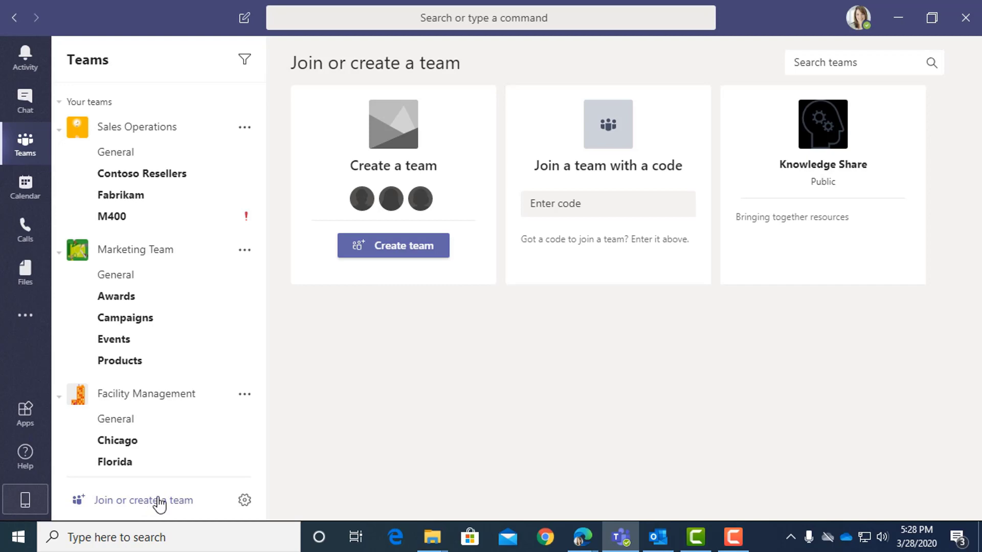
left_click(397, 248)
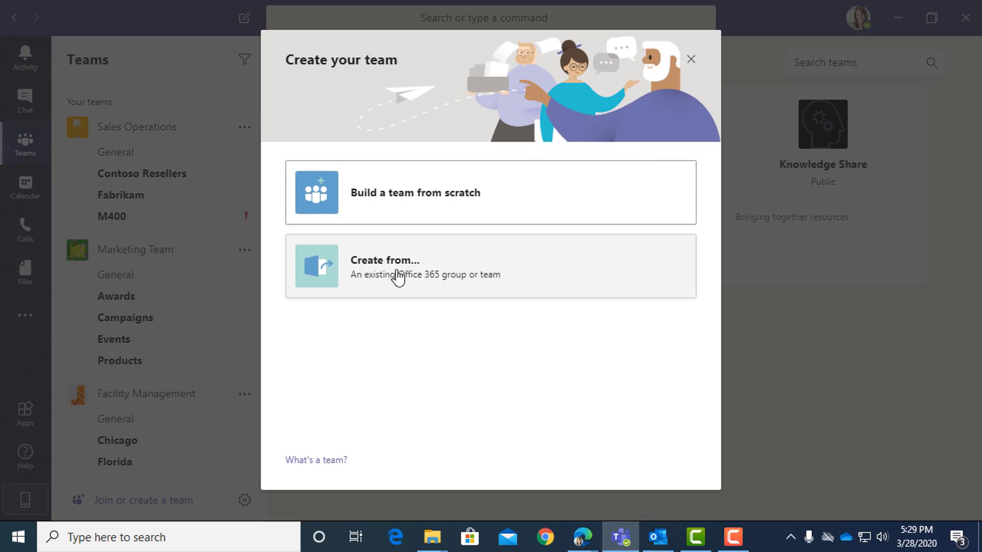
left_click(414, 206)
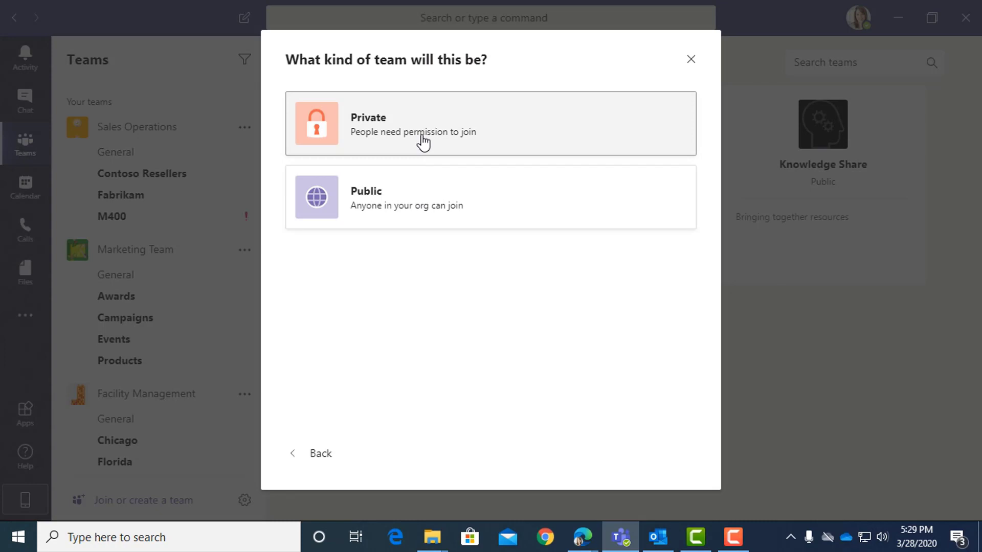
left_click(407, 206)
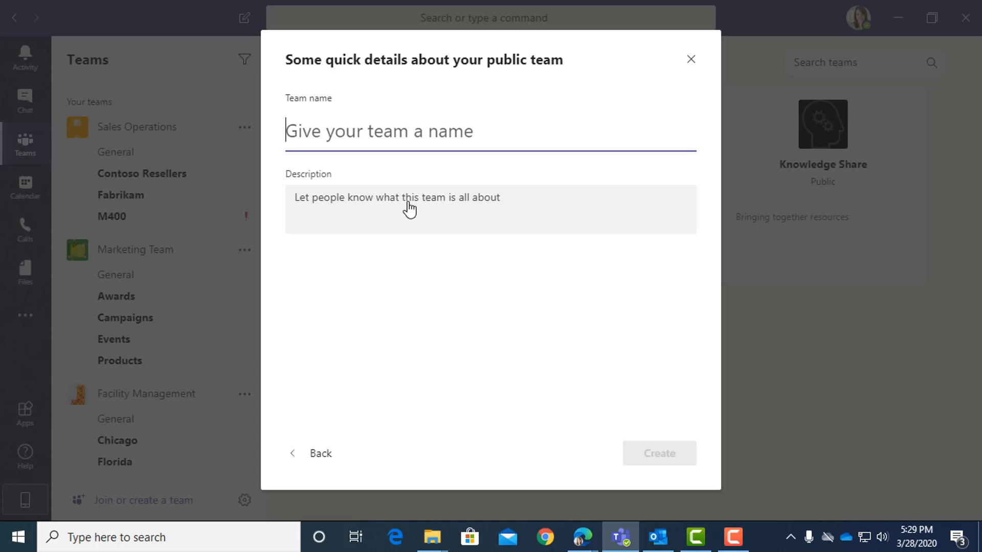
type("Emp")
type("loy")
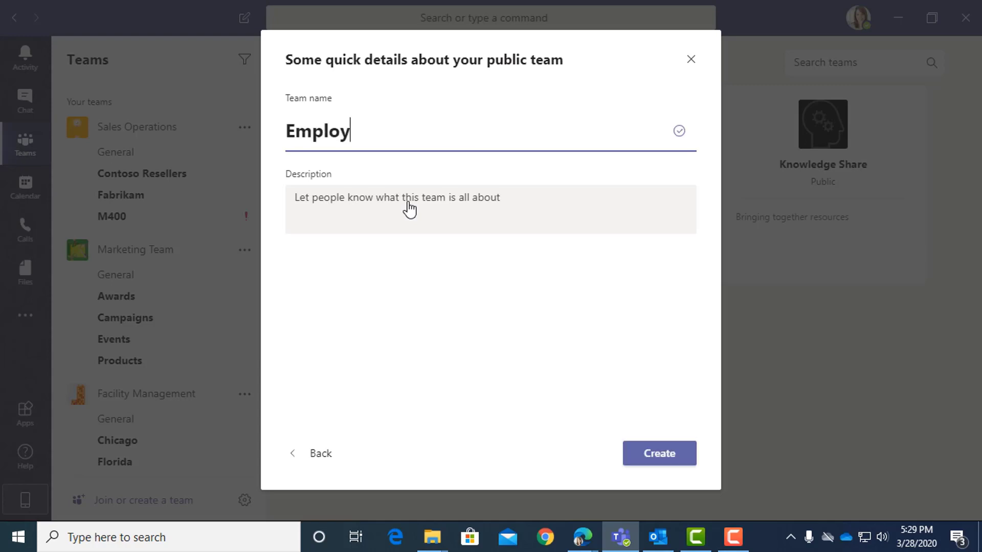
type("ee Events")
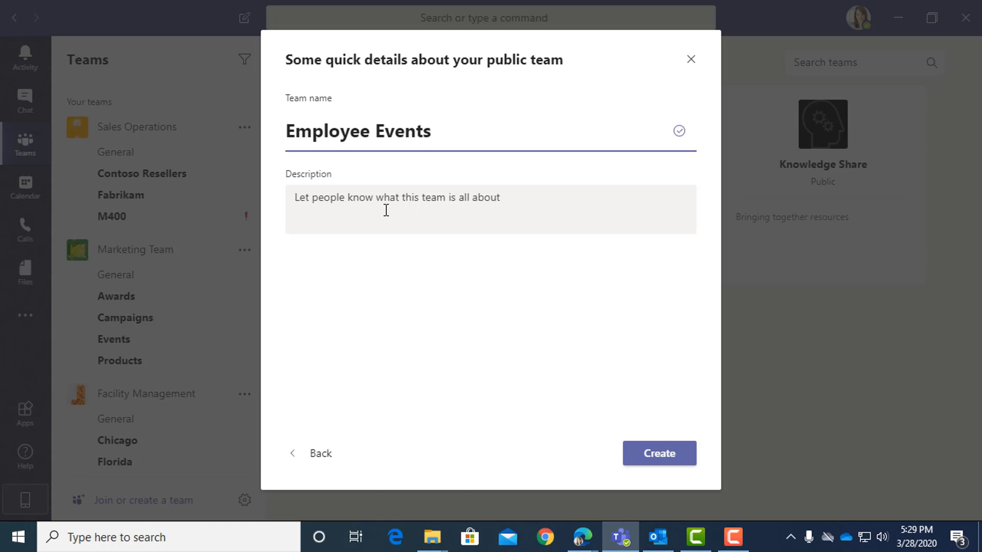
- Describe the team as "Where we plan the holiday parties and employee appreciation events." and create it
left_click(386, 210)
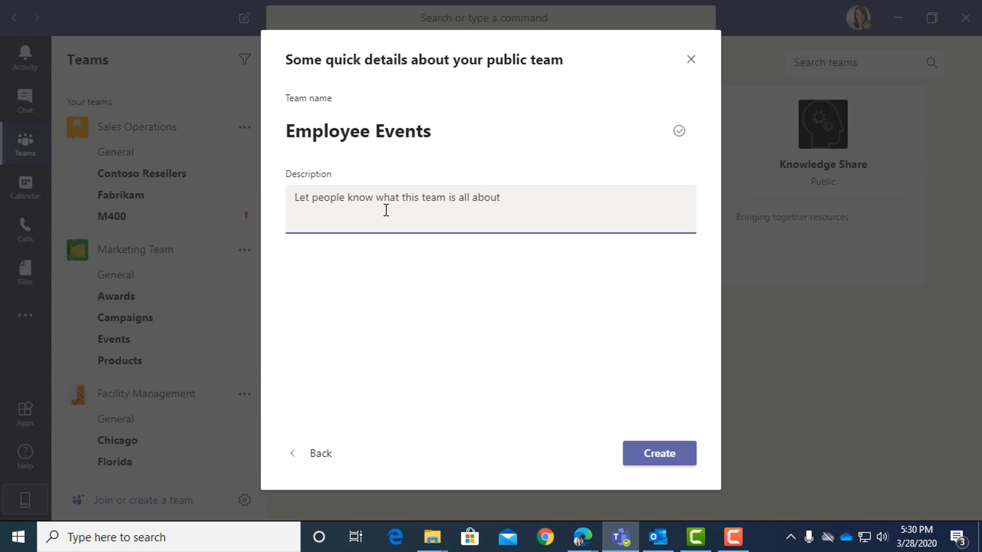
type("Whe")
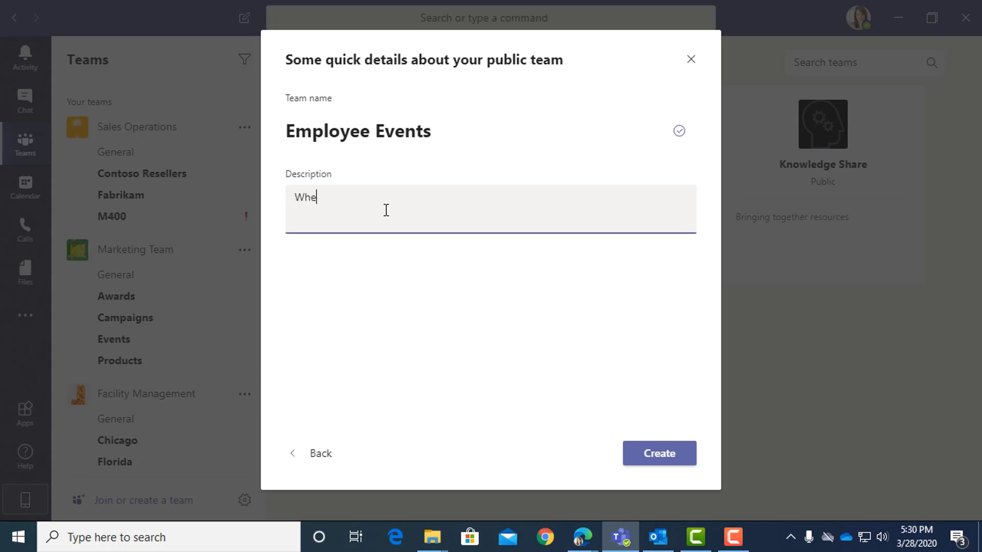
type("re we plan the holiday ")
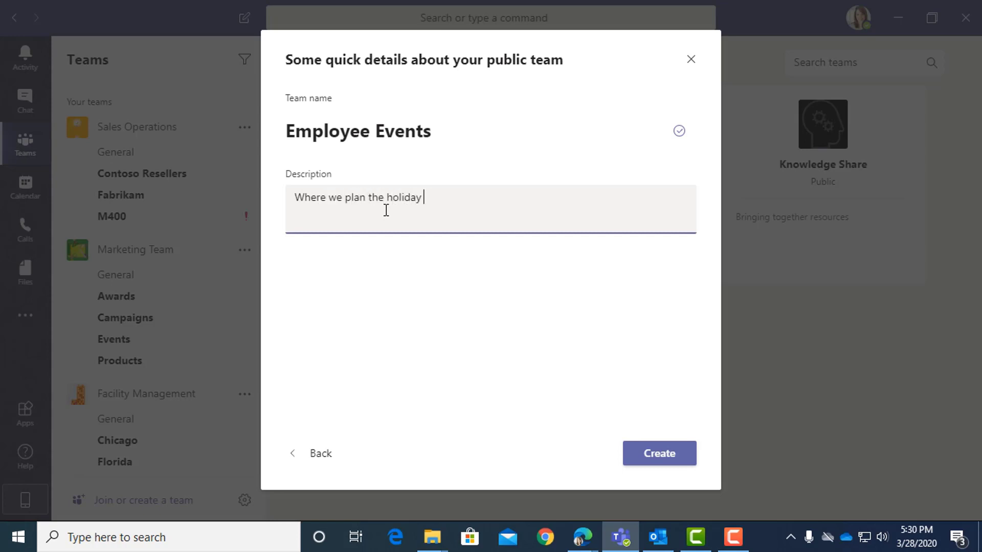
type("parties and employee a")
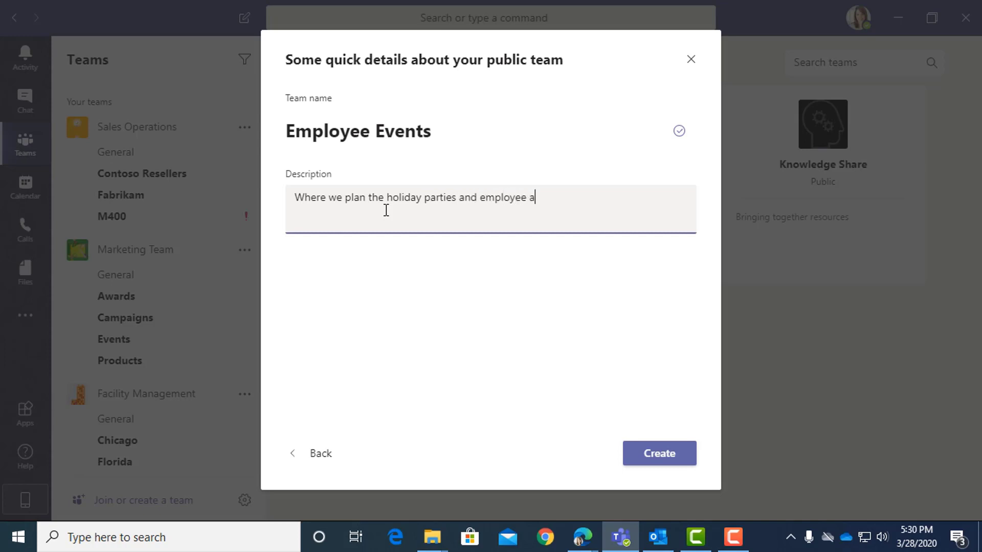
type("ppreciation events.")
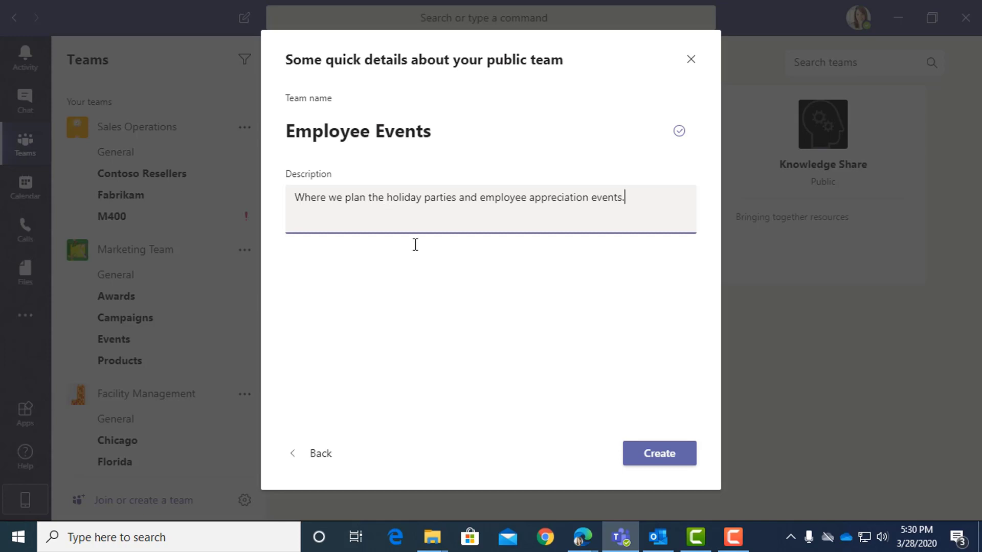
left_click(667, 455)
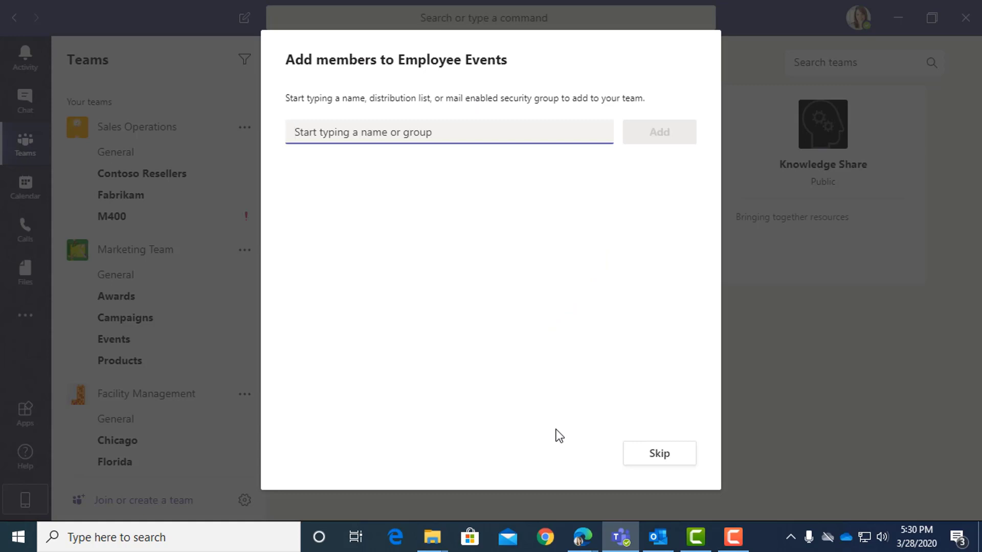
- Add the VP Human Resources to the Employee Events team, give her the Owner role, and finish adding members
type("amy")
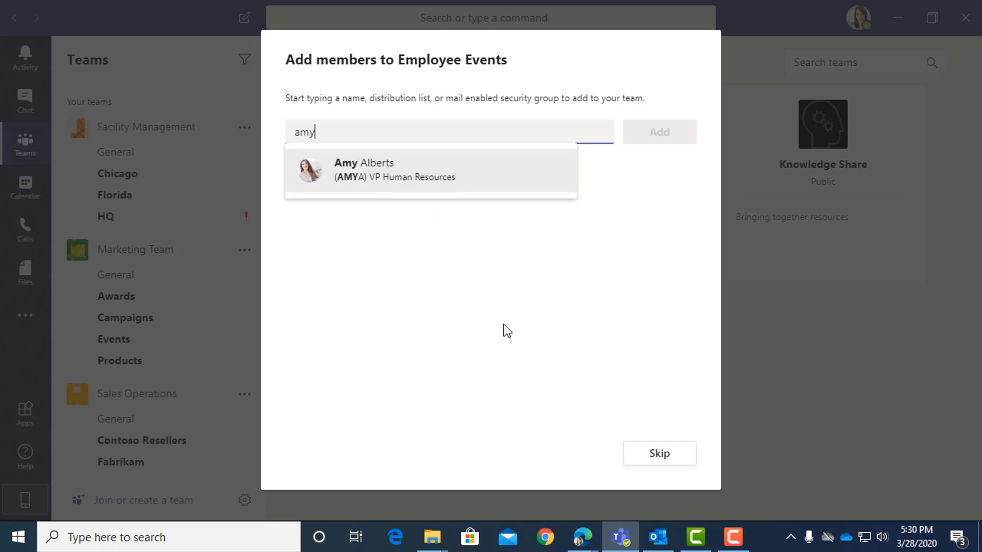
left_click(461, 189)
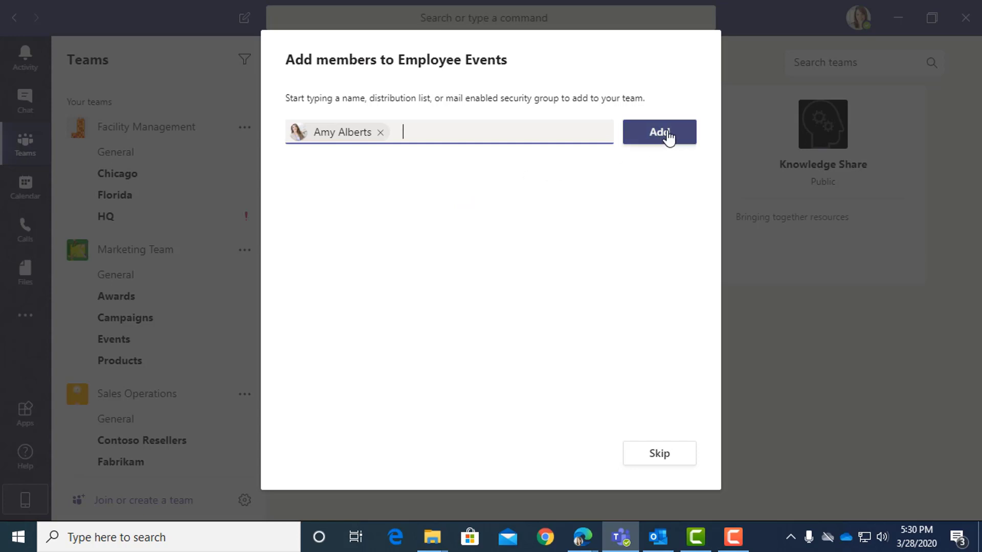
left_click(664, 134)
left_click(650, 167)
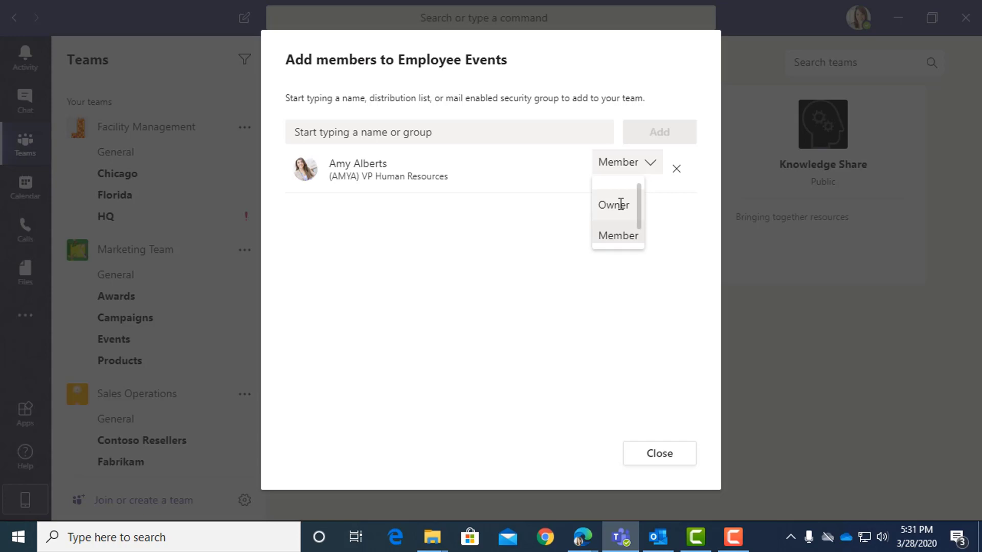
left_click(619, 204)
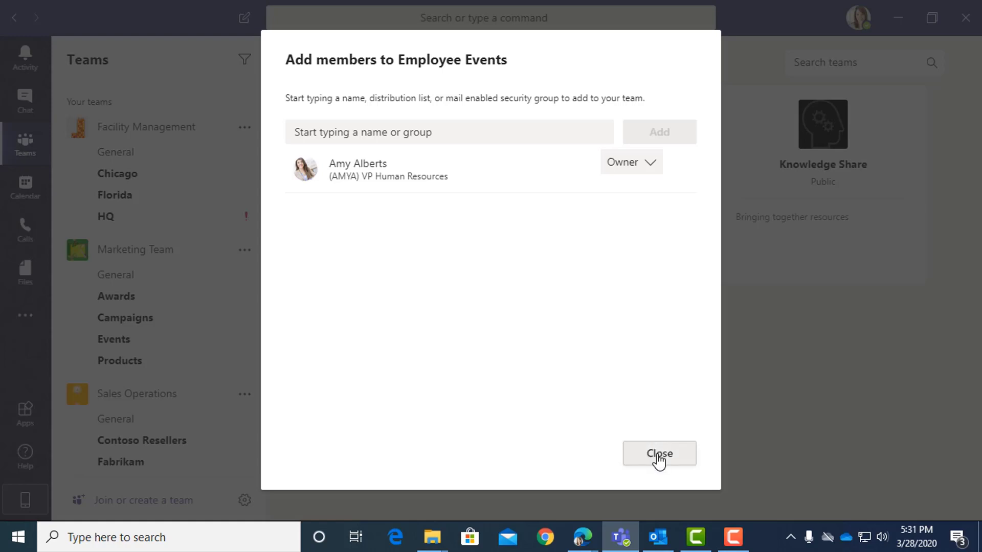
left_click(659, 457)
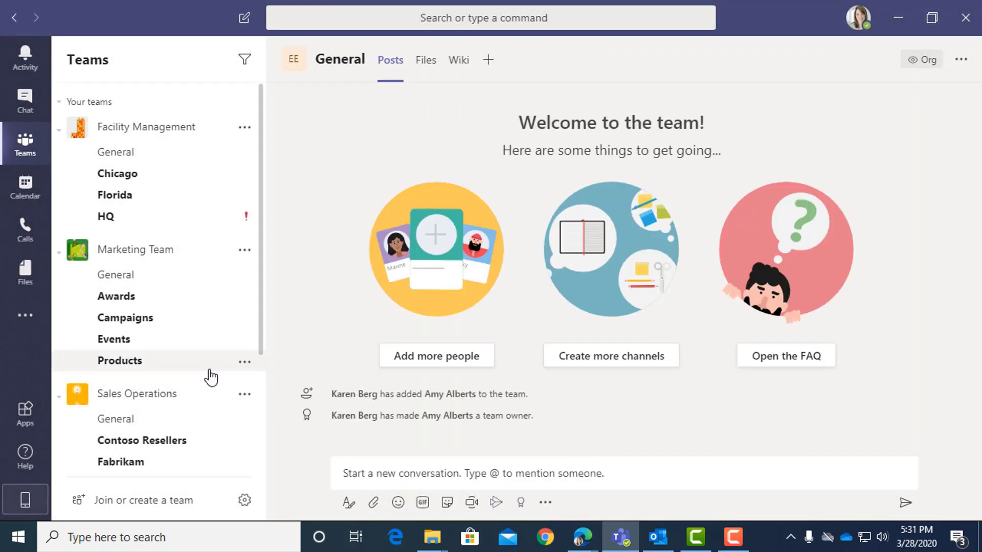
- Move the Employee Events team to the first place in the list of teams, above Facility Management
left_click_drag(259, 309, 269, 469)
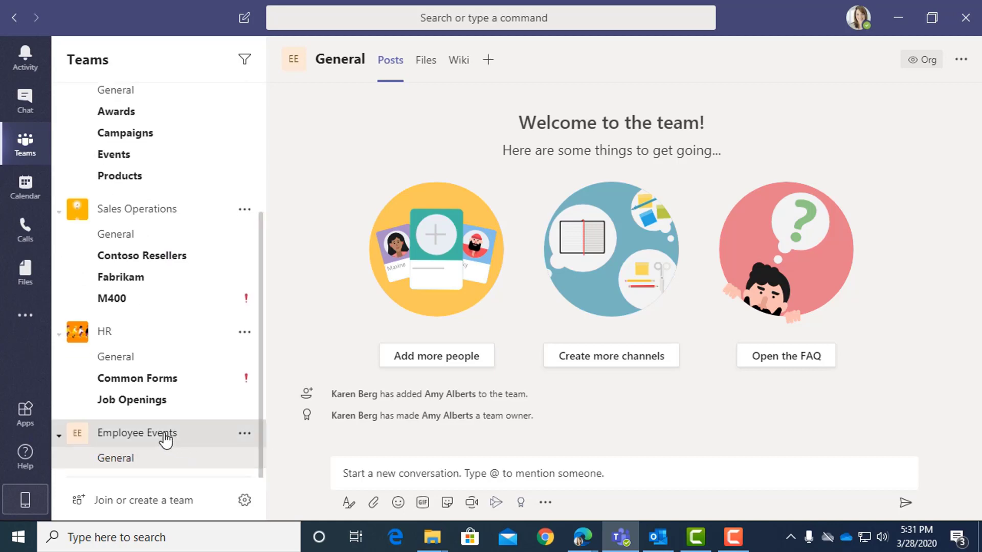
left_click_drag(164, 439, 182, 118)
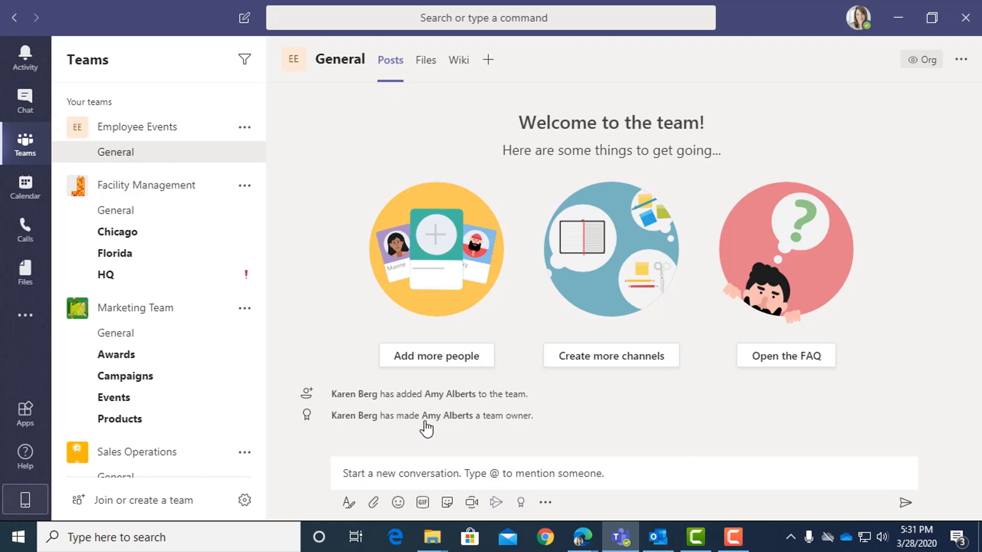
- View the Files and Wiki sections of the General channel in Employee Events
left_click(428, 60)
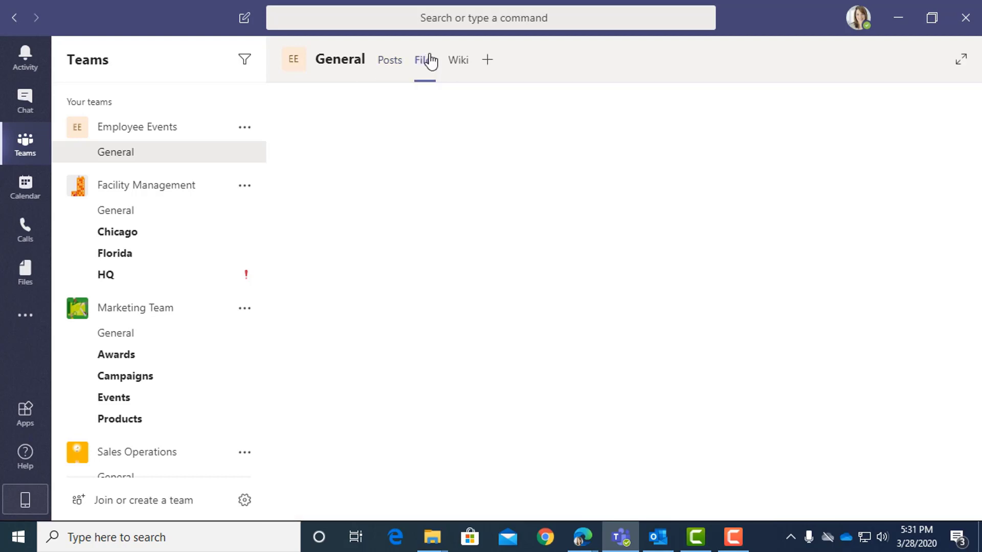
left_click(462, 66)
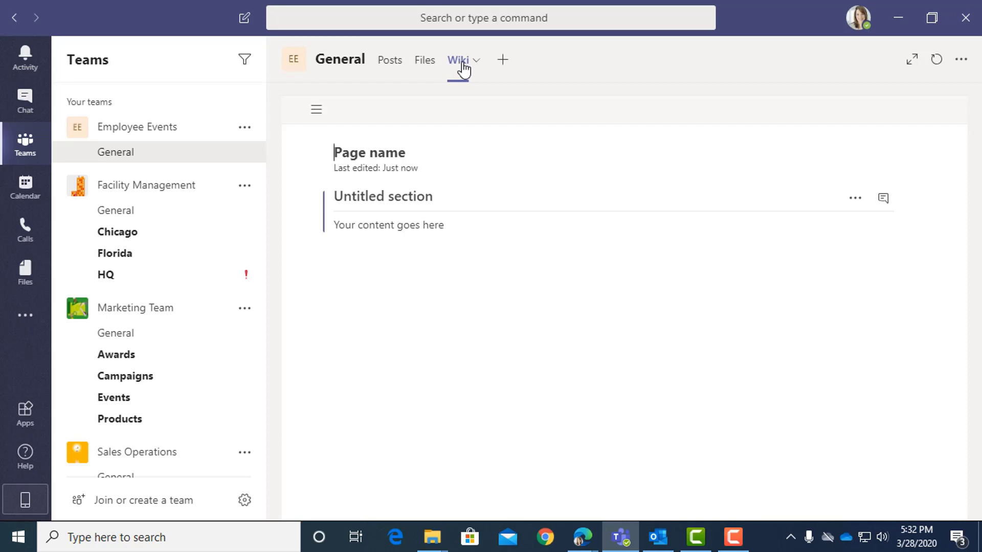
- Browse the catalogue of apps that can be added as tabs to the General channel
left_click(503, 62)
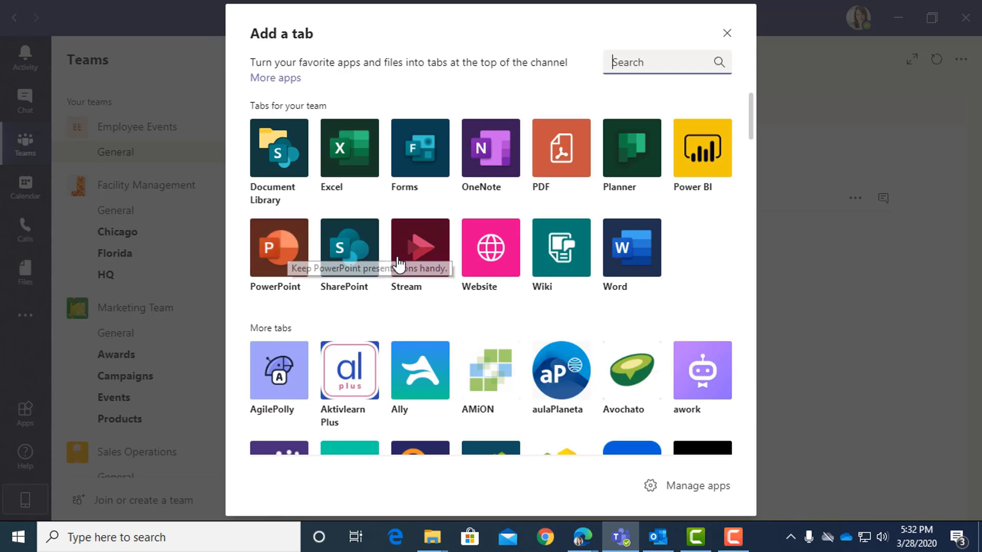
scroll(399, 265, "down", 3)
scroll(399, 265, "down", 2)
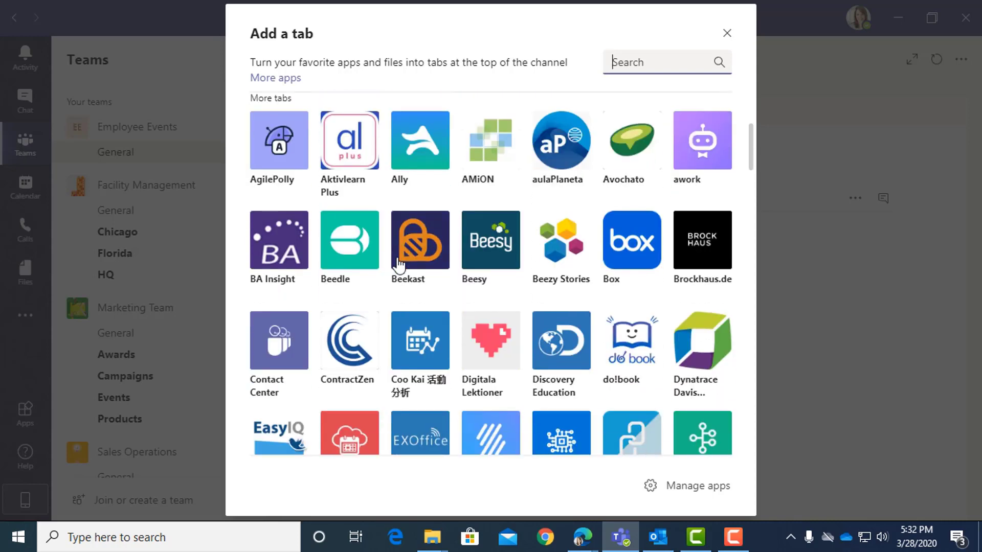
scroll(398, 265, "down", 3)
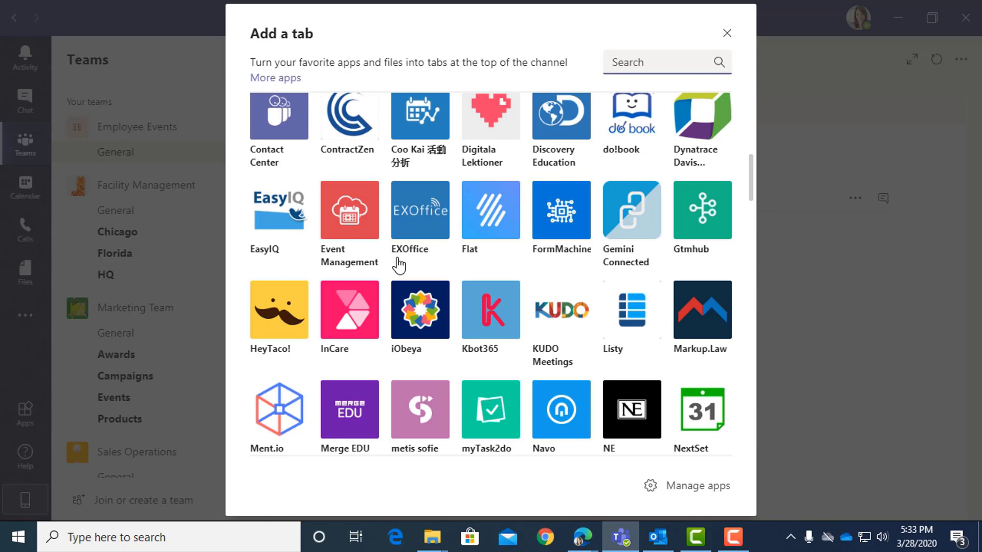
scroll(399, 265, "down", 5)
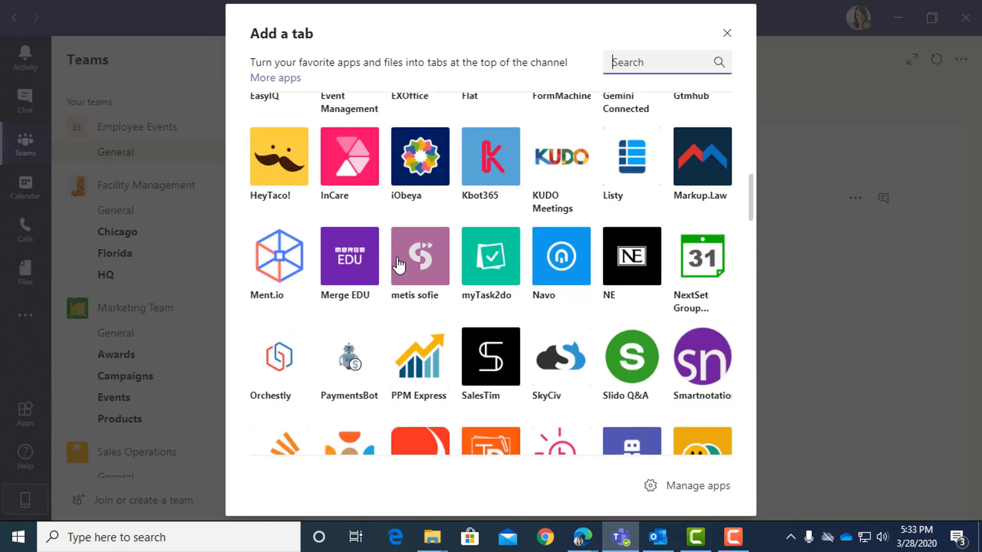
scroll(399, 265, "down", 5)
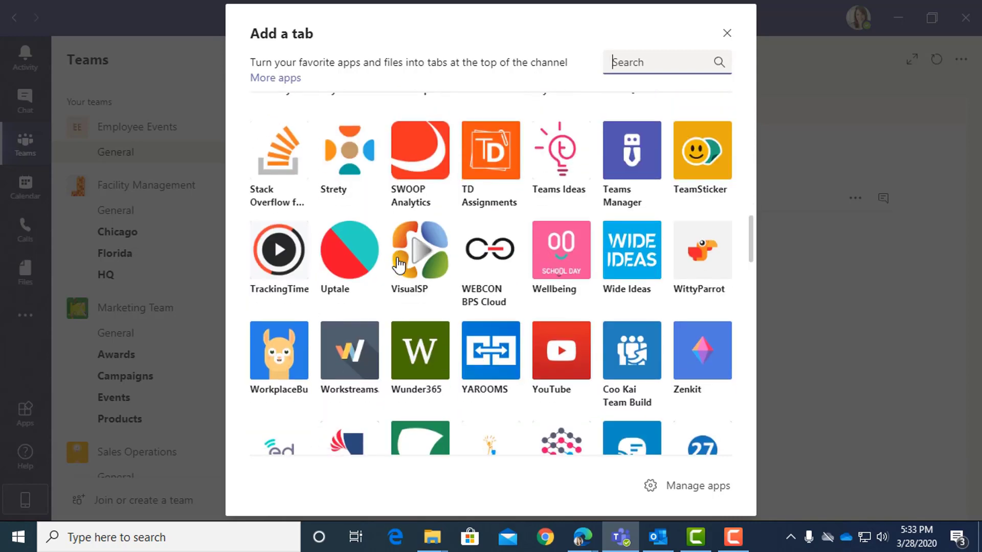
scroll(399, 265, "up", 15)
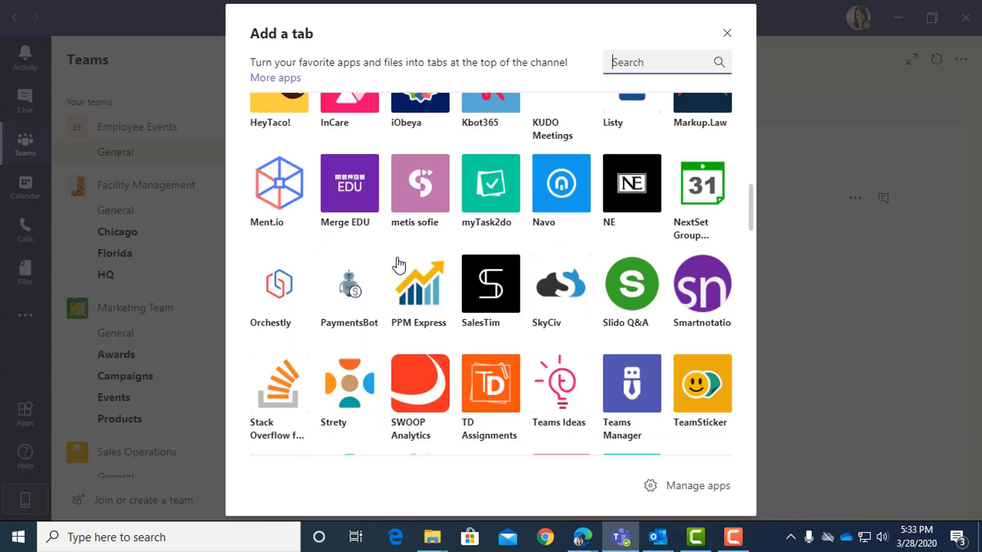
scroll(399, 265, "up", 2)
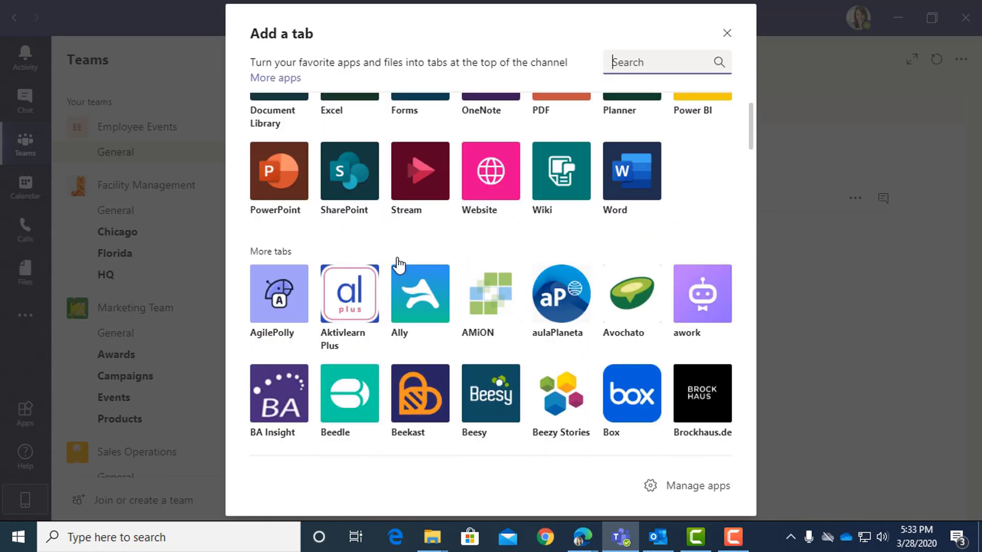
scroll(398, 265, "down", 5)
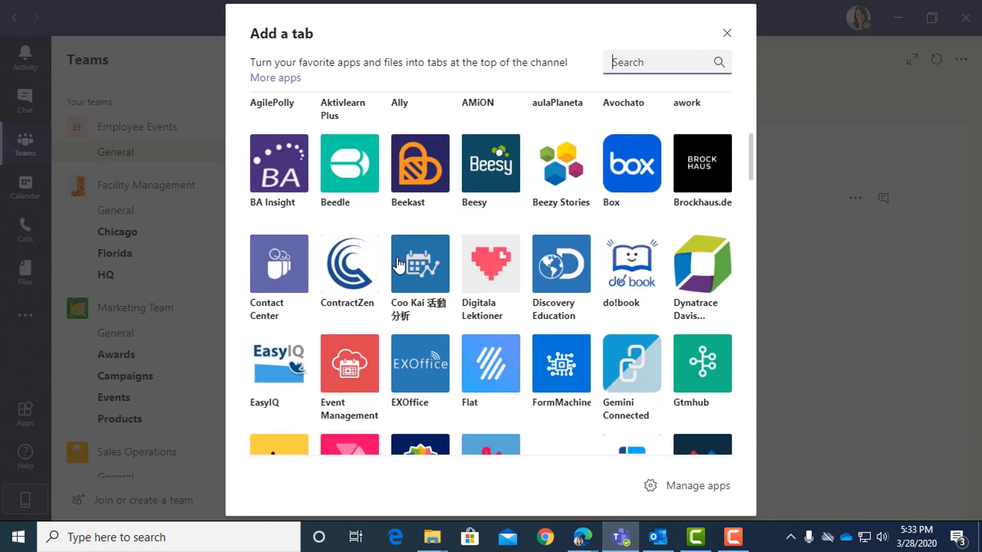
scroll(399, 265, "down", 8)
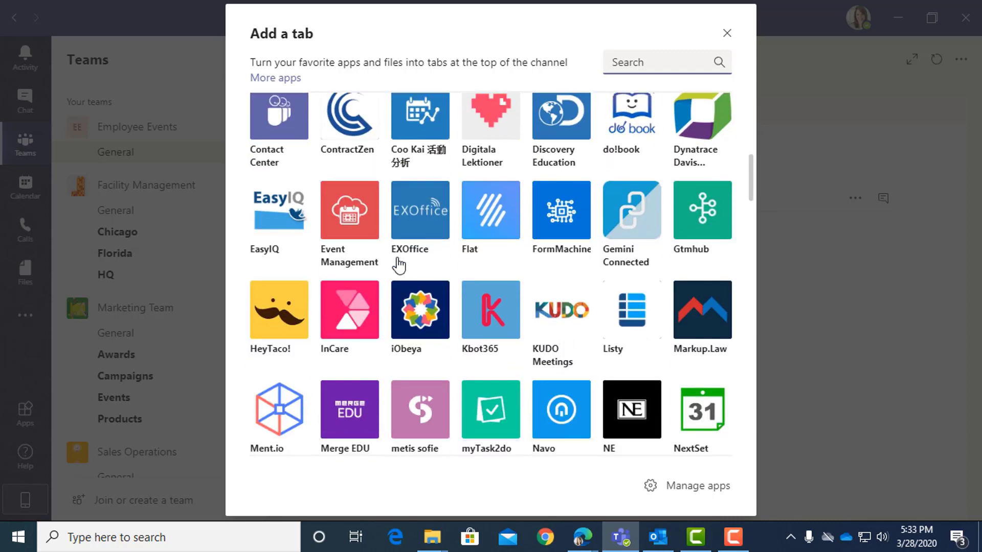
scroll(399, 265, "down", 5)
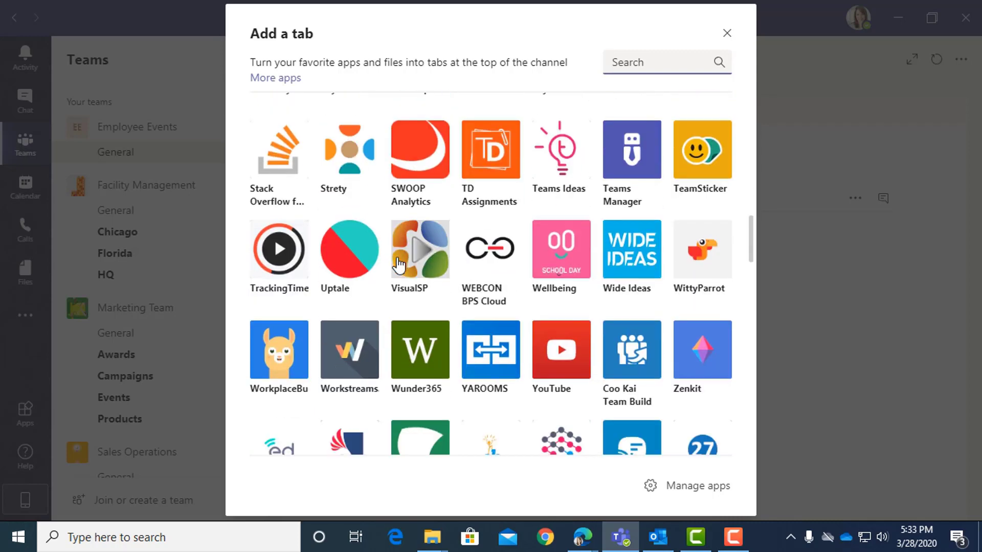
- Search the tab apps for "adob" and leave the catalogue without adding a tab
left_click(616, 62)
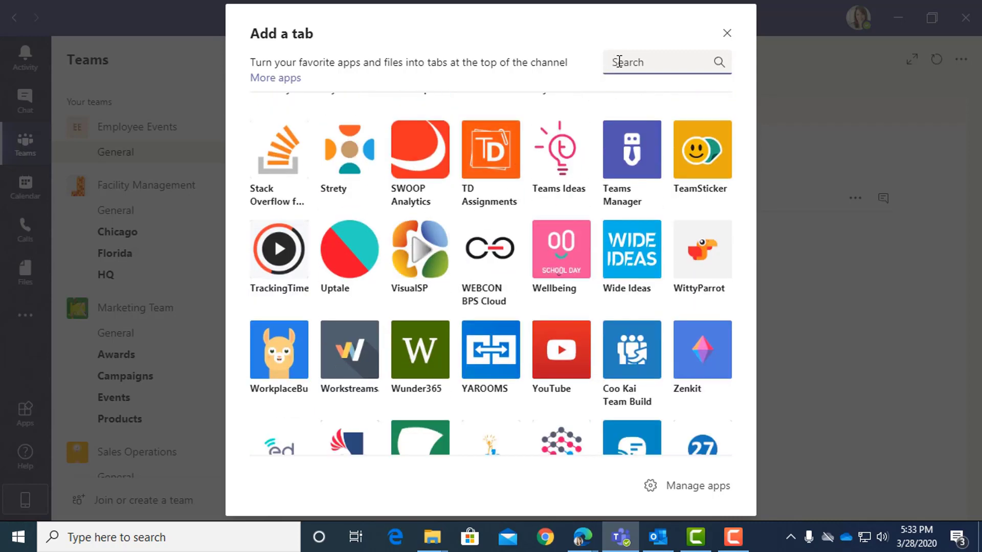
type("adob")
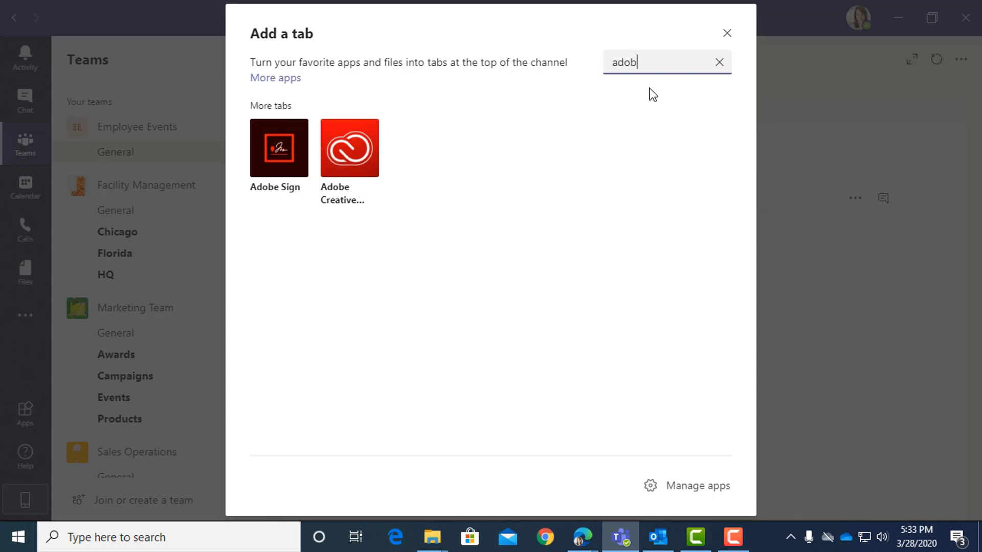
left_click(728, 34)
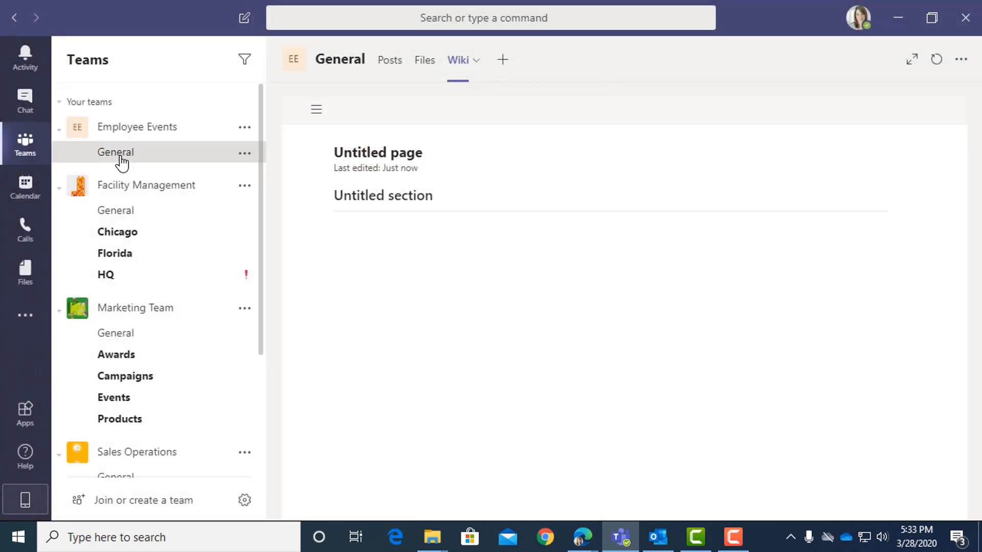
- Review the management options available for the Employee Events team
left_click(249, 131)
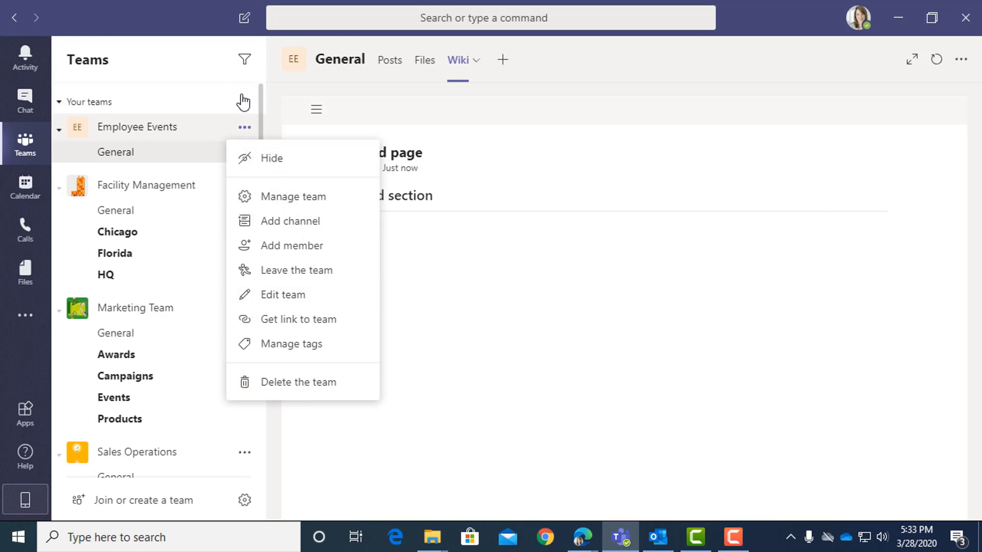
left_click(361, 85)
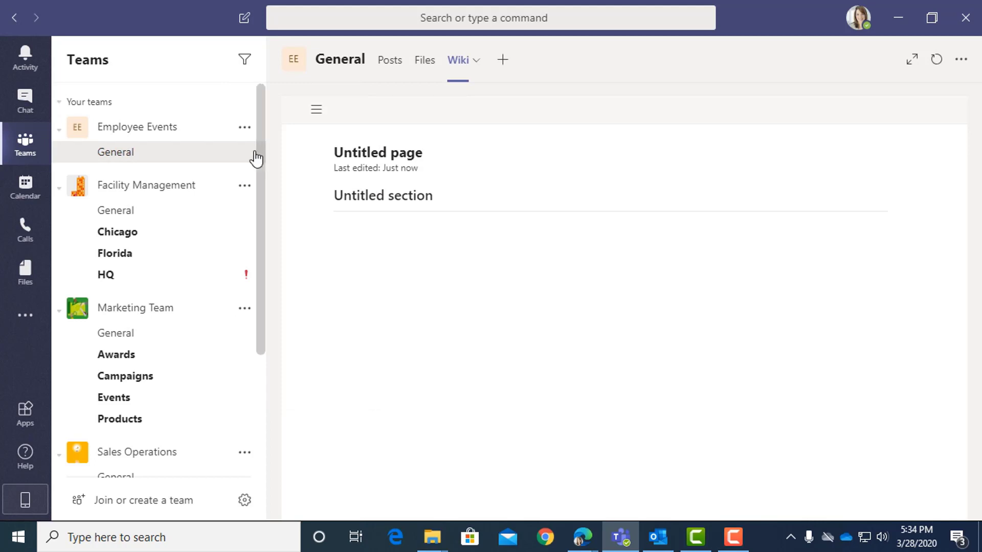
- Pin the General channel of Employee Events and unpin it again
left_click(246, 155)
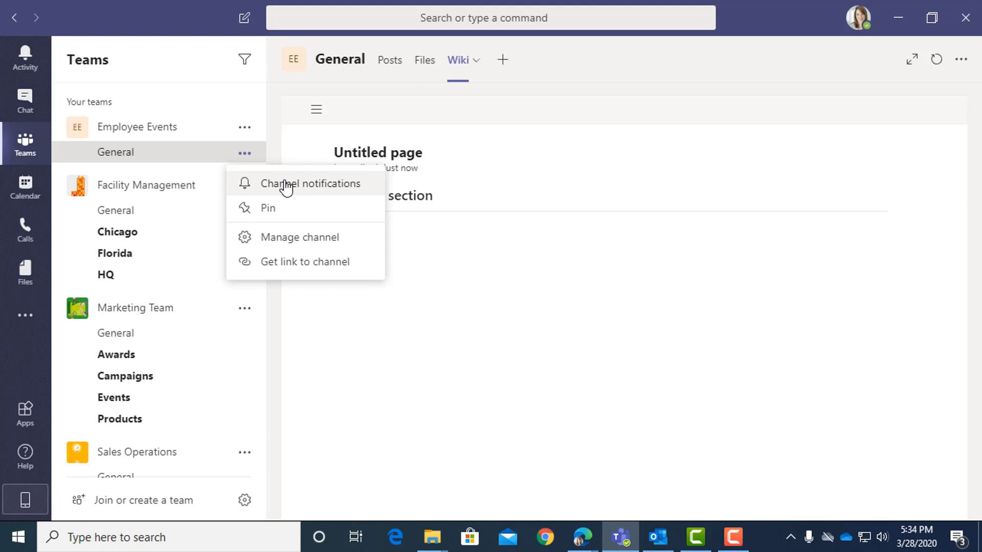
left_click(267, 209)
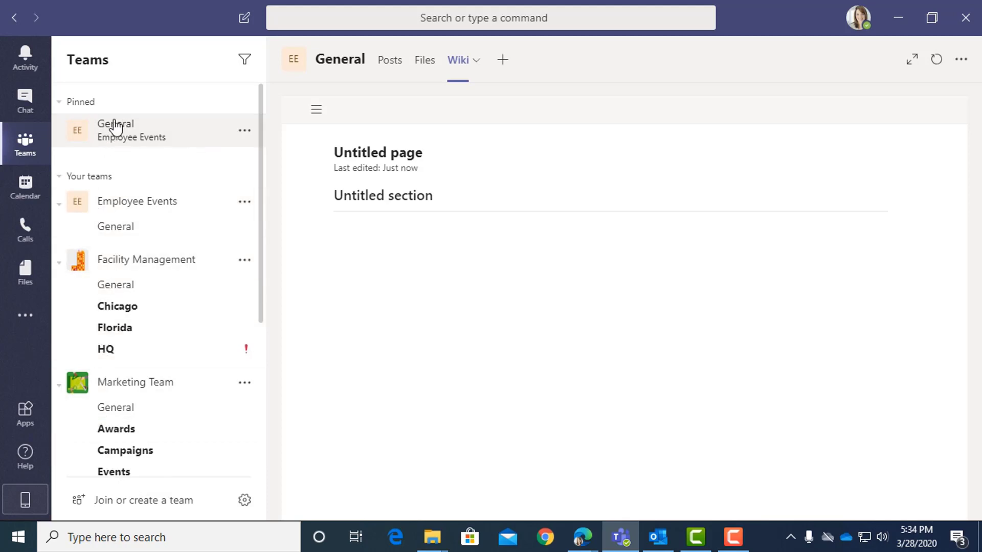
left_click(244, 132)
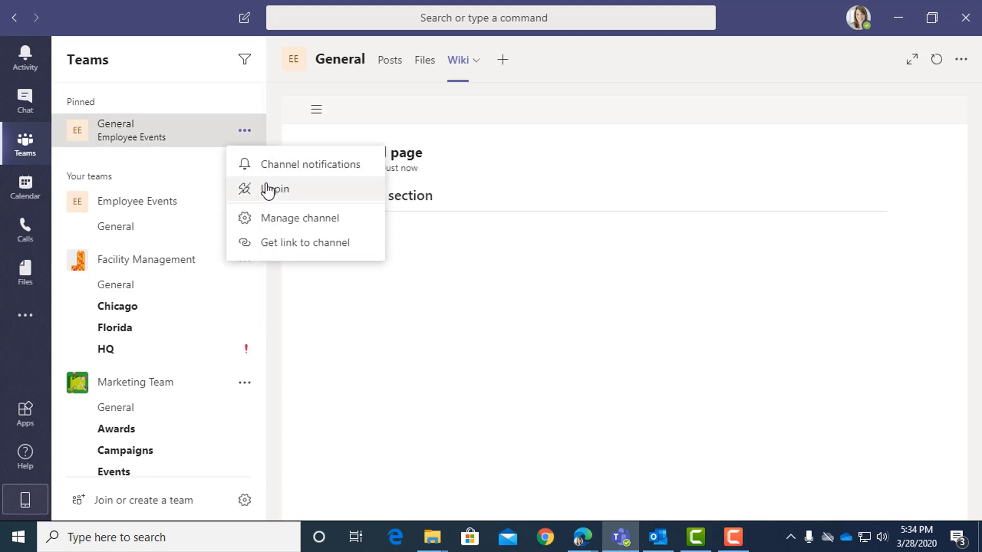
left_click(265, 188)
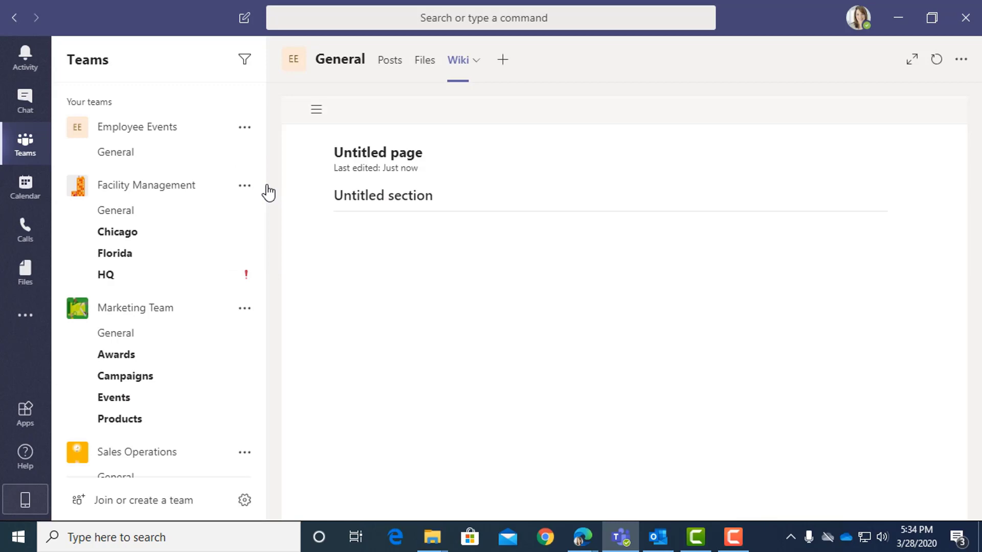
- Start a new channel in Employee Events named "Summer Picnic" with the description "Tentatively planned for August 2020."
left_click(249, 136)
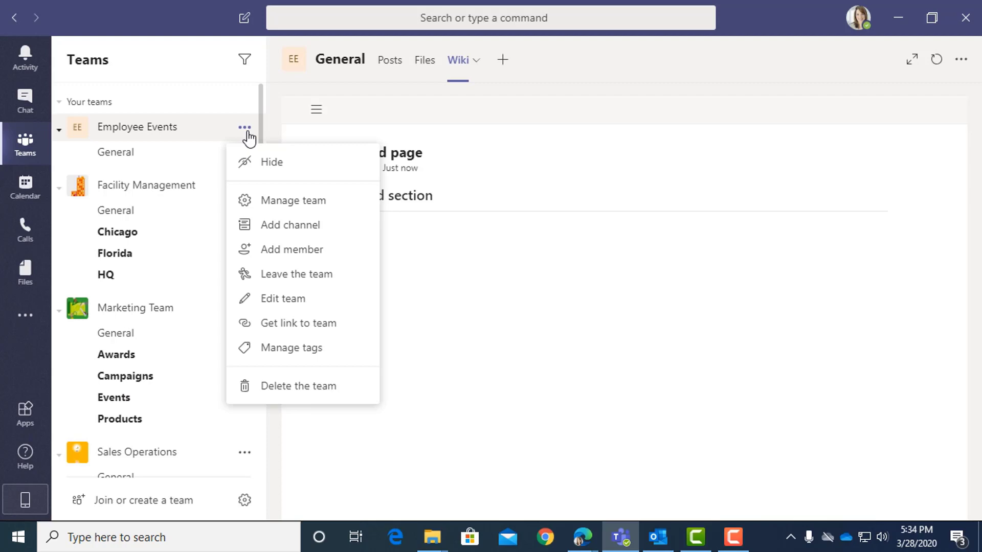
left_click(268, 225)
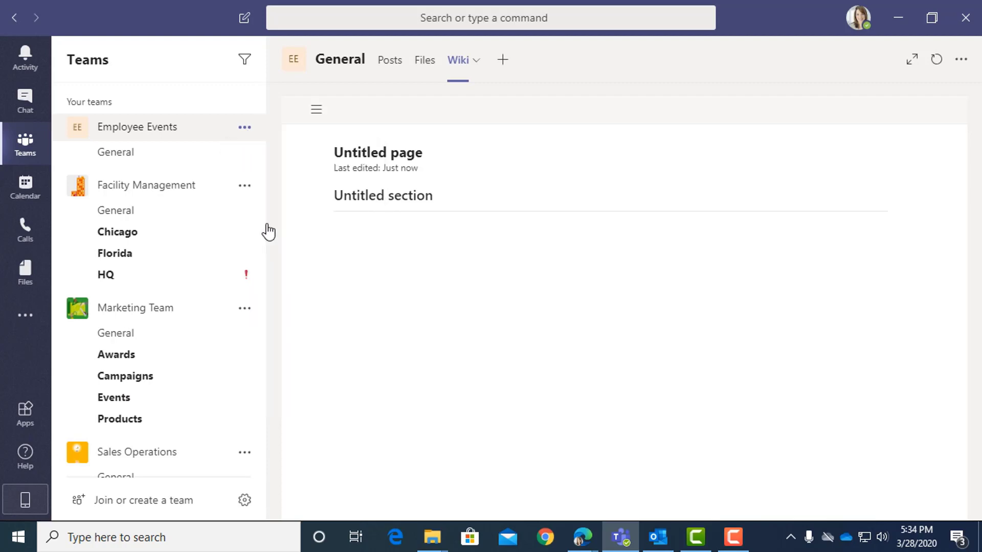
type("Summer Pic")
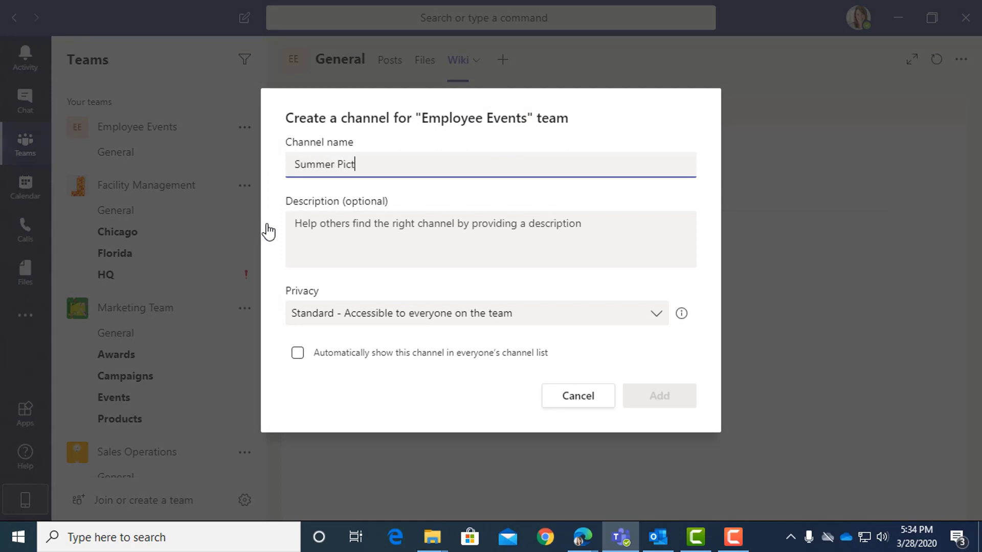
type("nic")
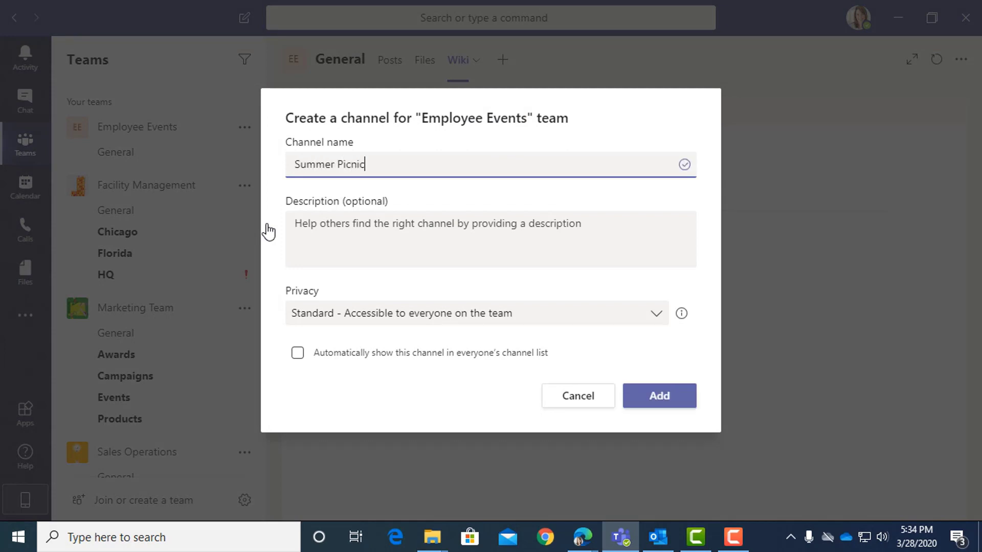
left_click(331, 244)
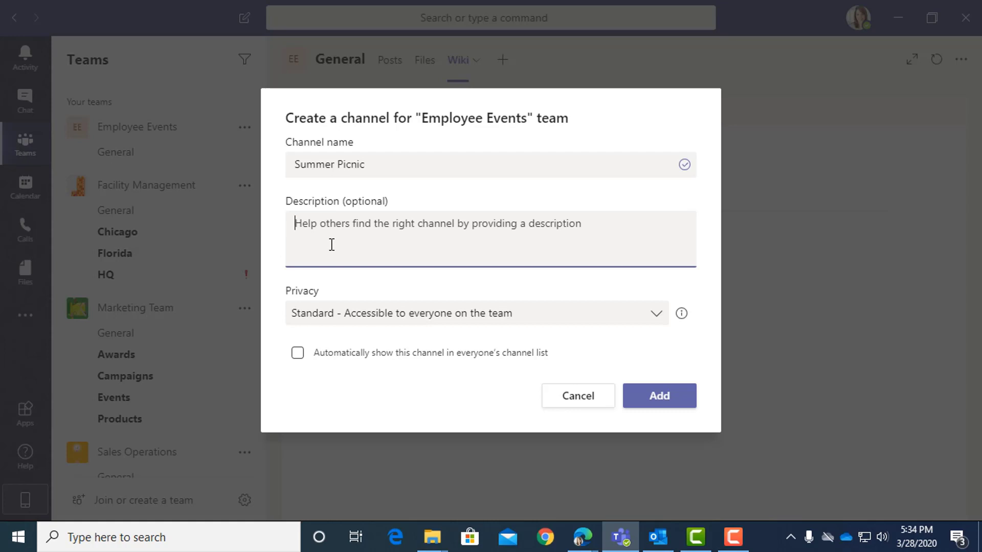
type("Ten")
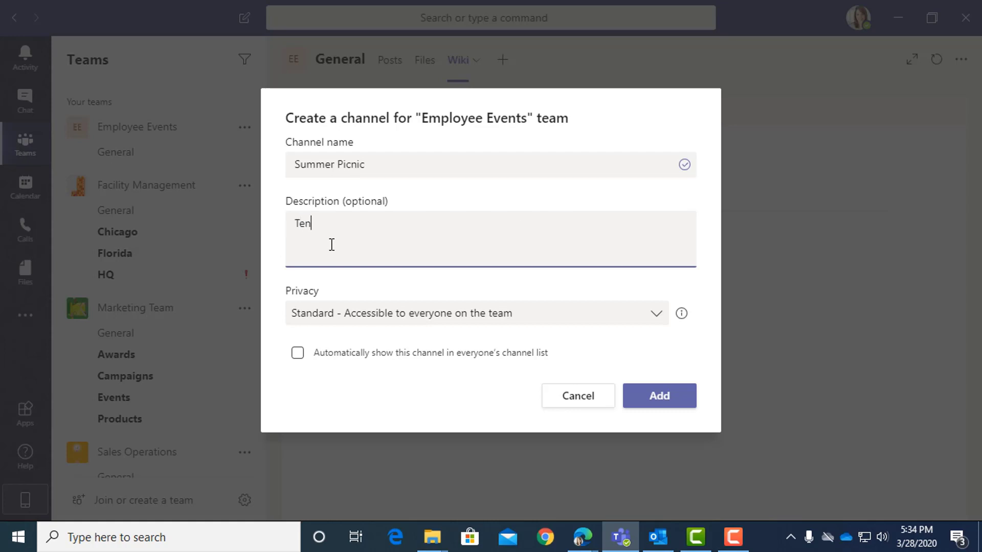
type("tatively planned for August ")
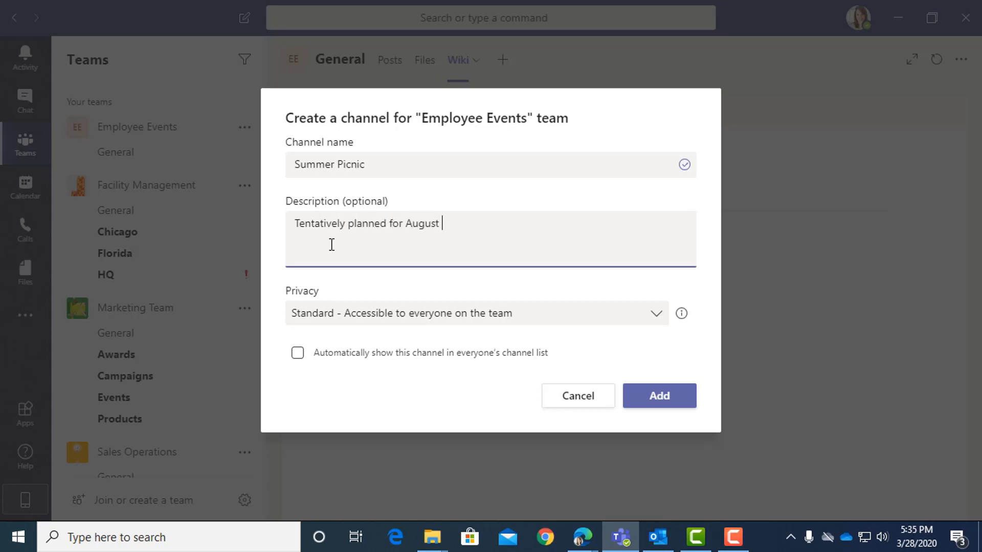
type("2020.")
- Keep Summer Picnic's privacy at Standard, show it automatically in everyone's channel list, and add the channel
left_click(371, 314)
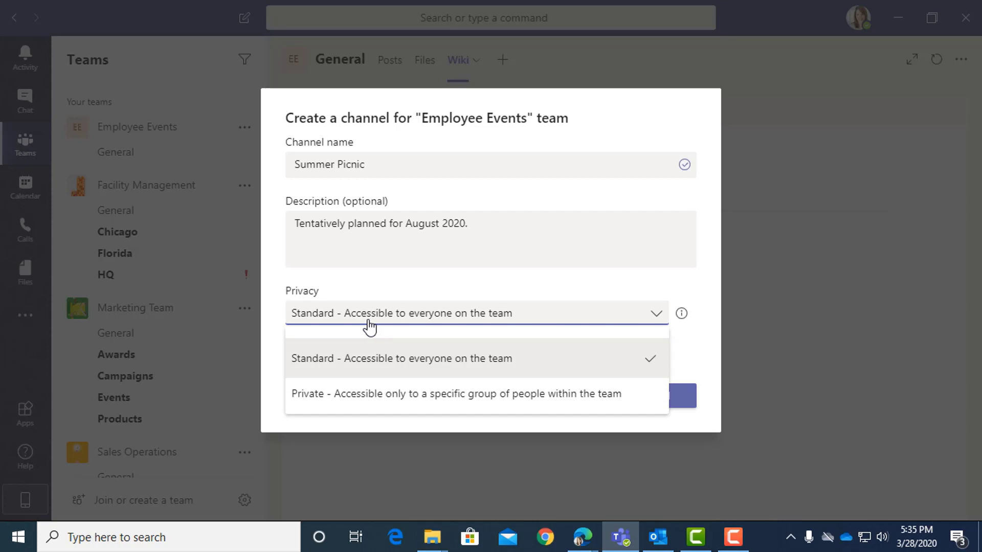
left_click(370, 328)
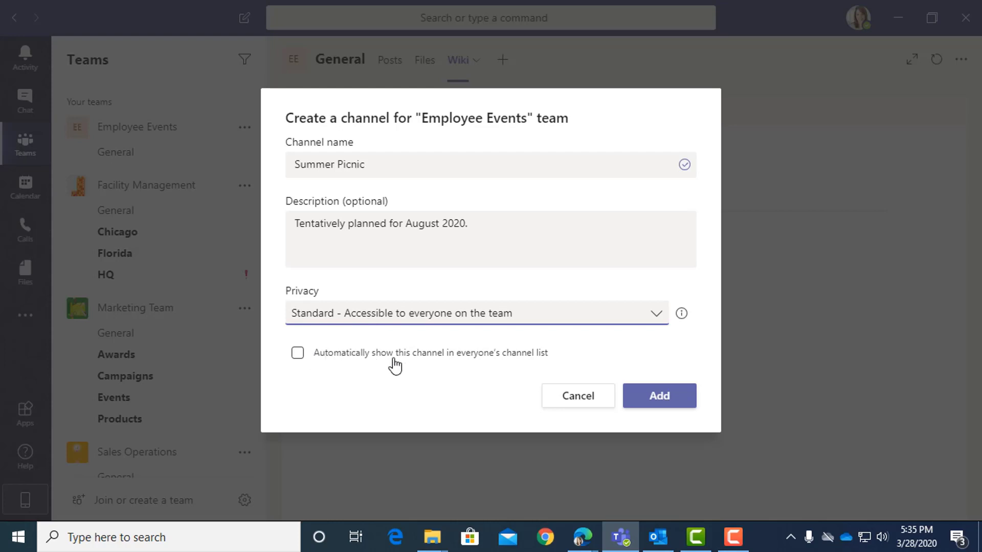
left_click(298, 354)
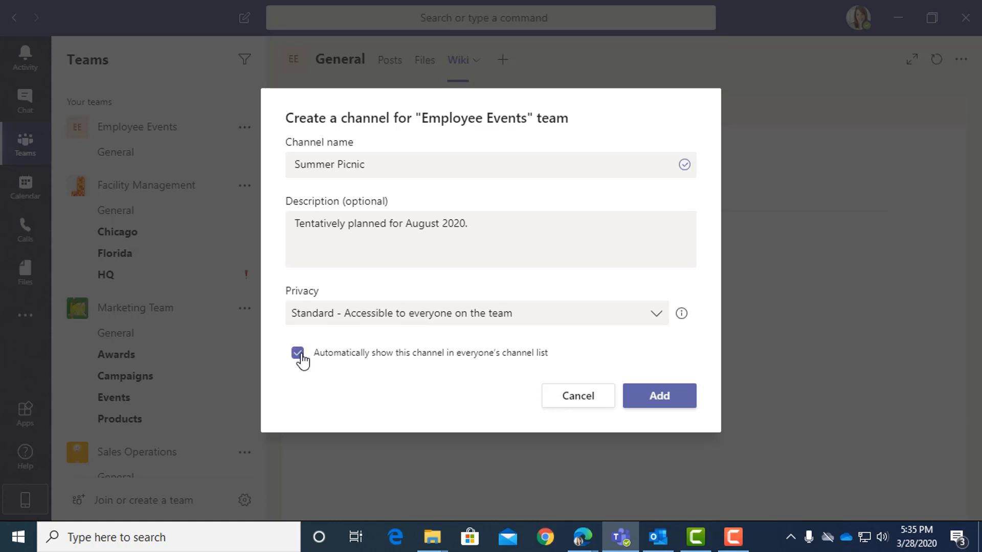
left_click(659, 397)
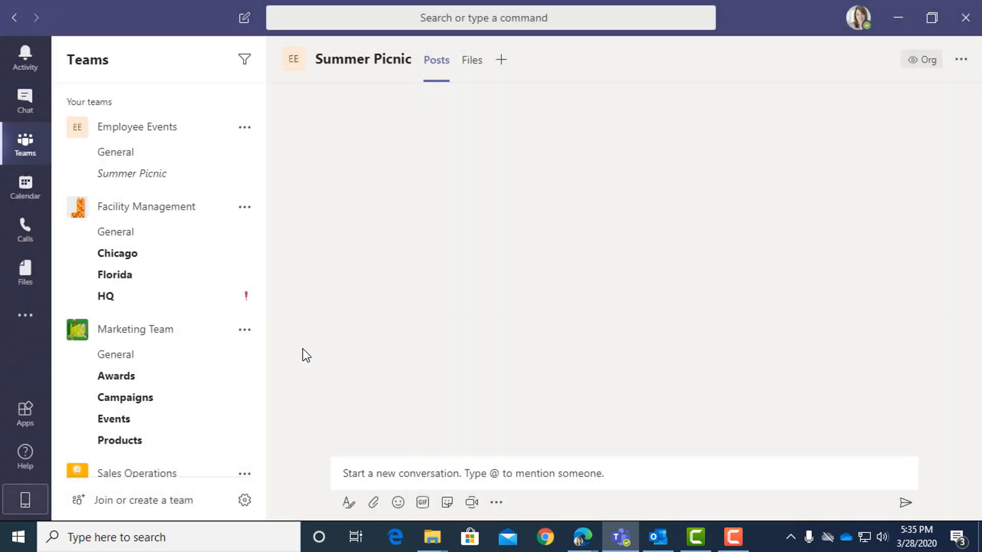
- Add a standard channel named "Holiday Party" to Employee Events with the description "Early December 2020"
left_click(247, 129)
left_click(273, 223)
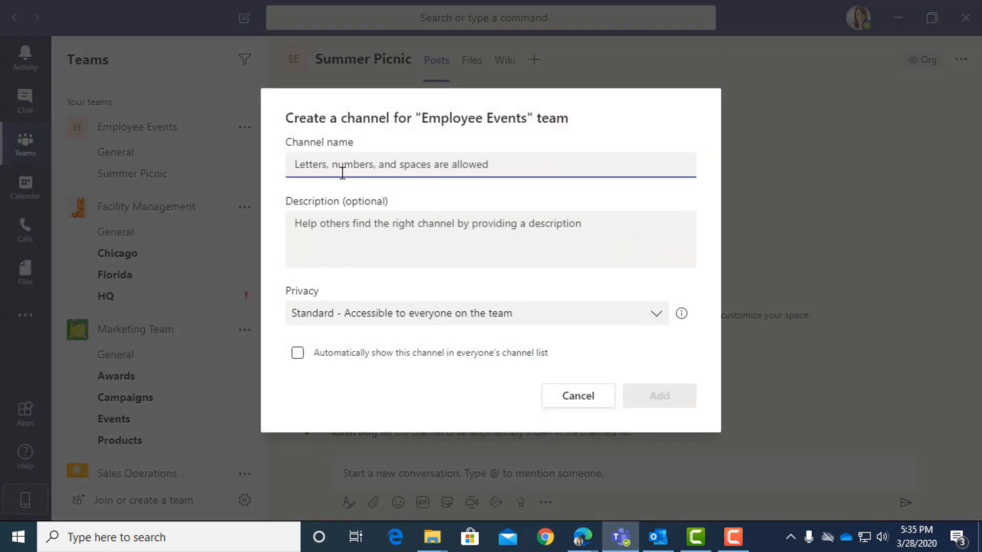
type("Holiday Party")
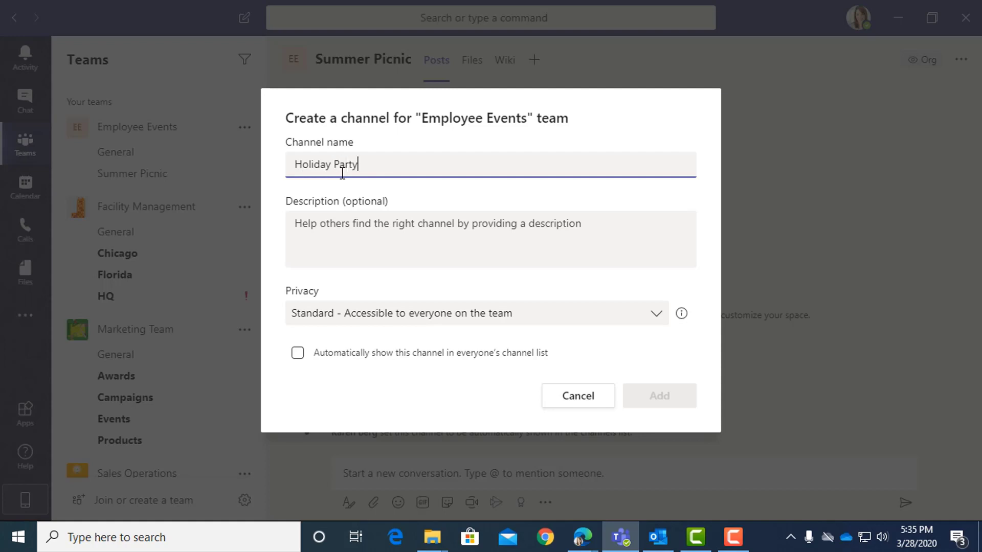
left_click(382, 232)
type("Early")
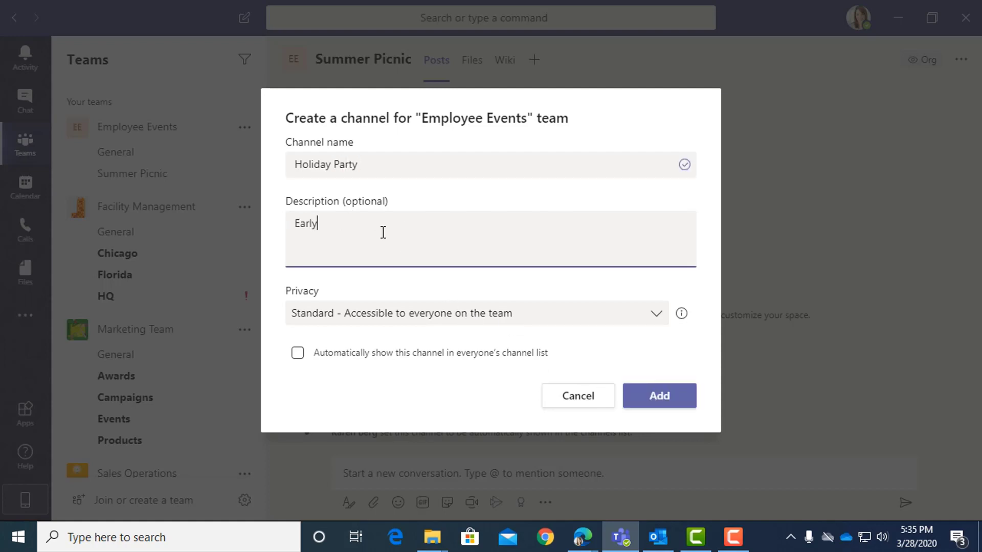
type(" December 2020")
left_click(658, 395)
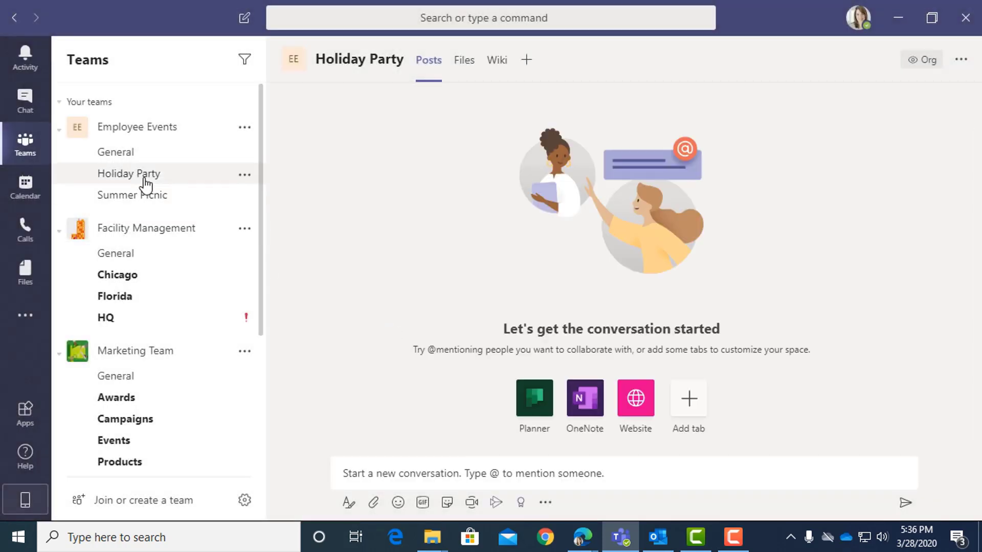
- Open the Holiday Party channel and hide the Summer Picnic channel in Employee Events
left_click(146, 179)
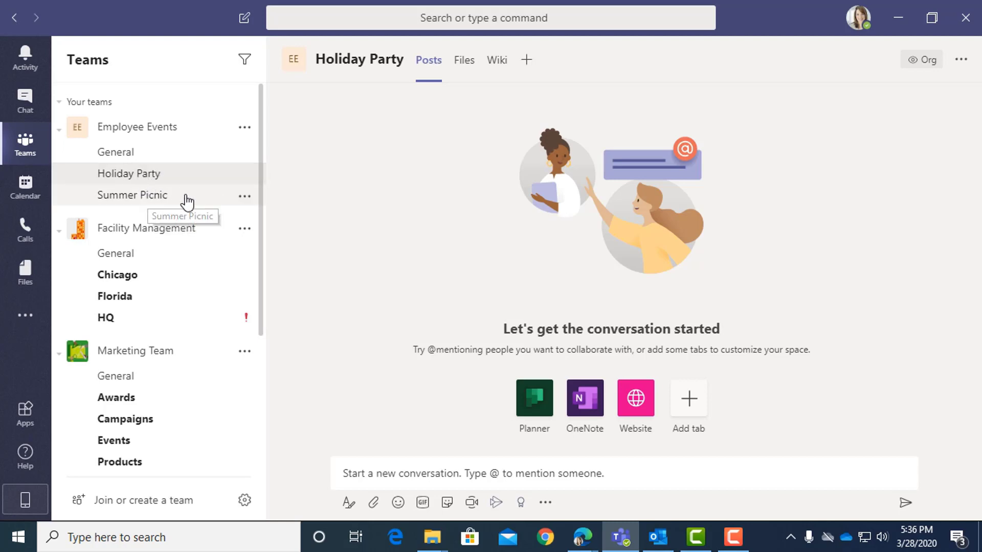
left_click(243, 197)
left_click(270, 279)
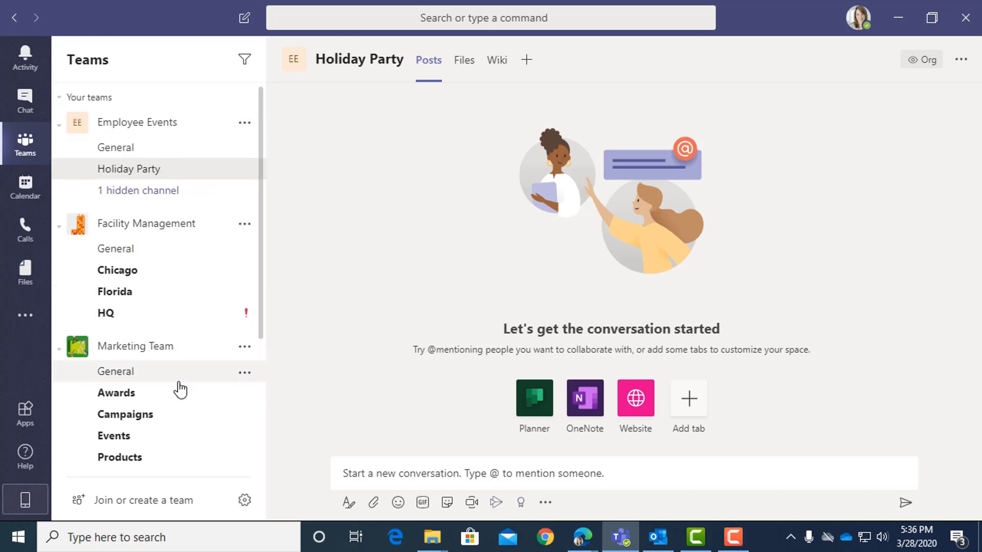
- Hide the M400 and Contoso Resellers channels of the Sales Operations team
scroll(176, 391, "down", 4)
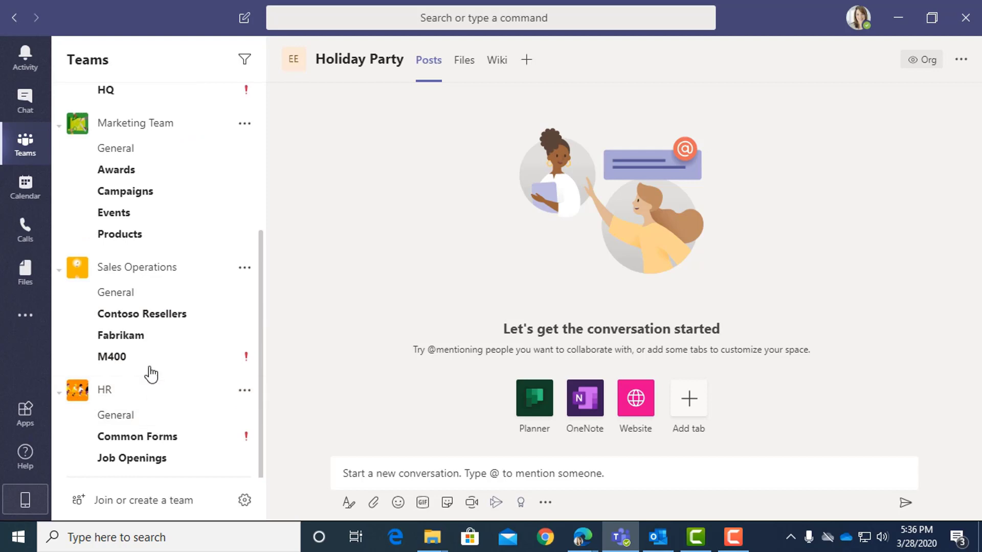
mouse_move(152, 363)
left_click(228, 358)
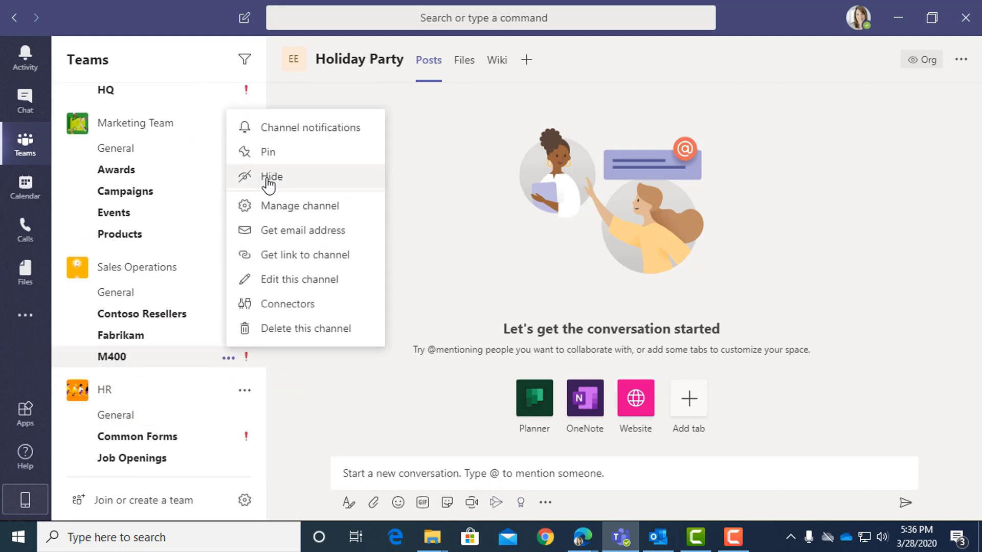
left_click(216, 233)
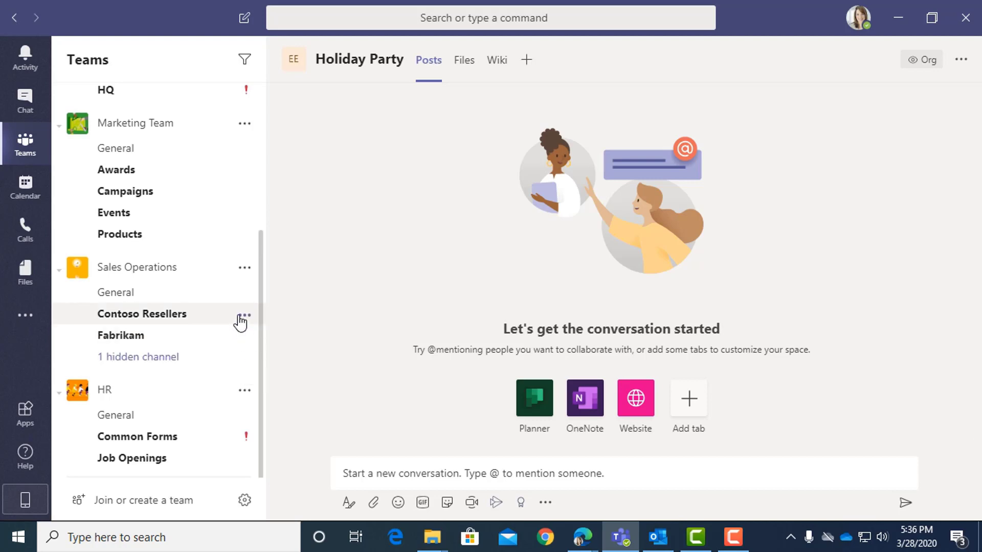
left_click(244, 316)
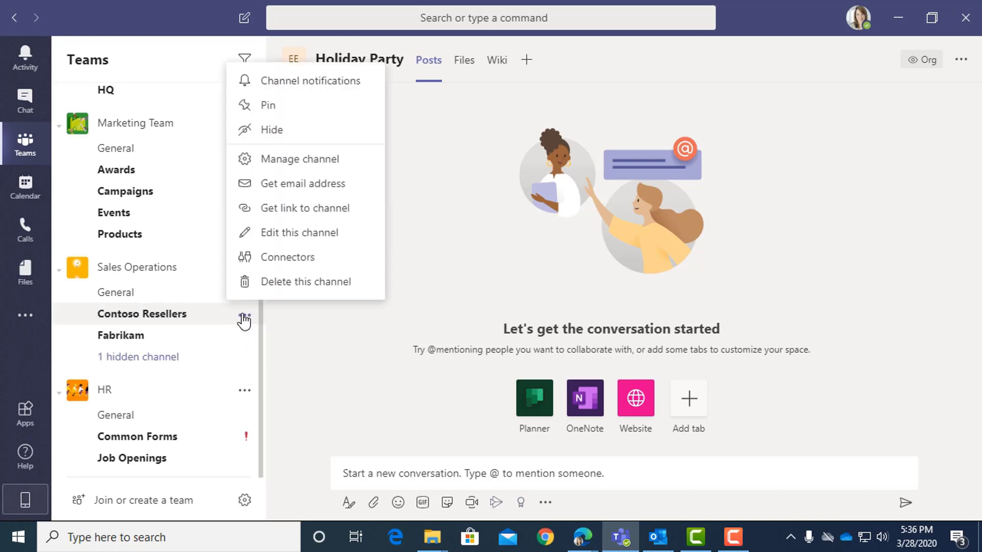
left_click(272, 131)
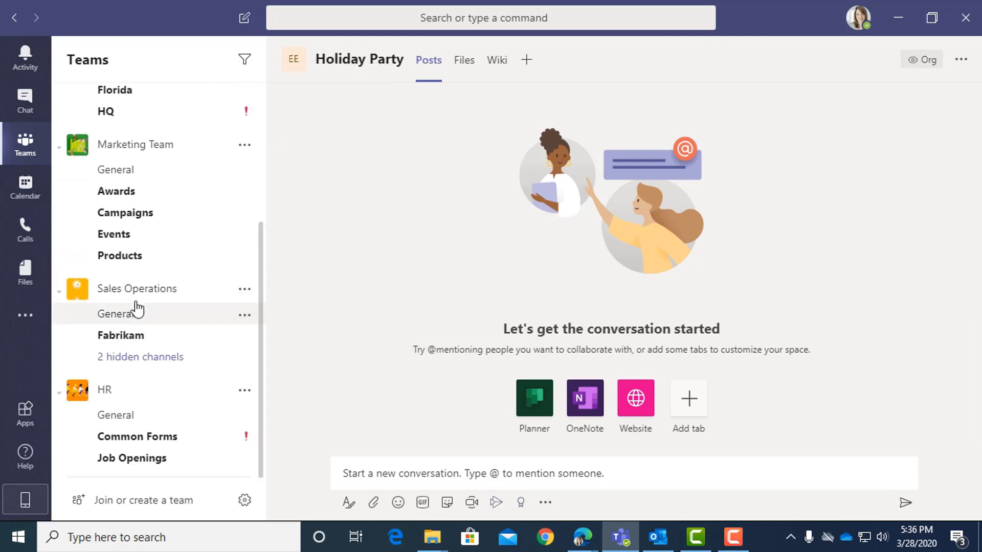
- View the list of hidden channels in Sales Operations and close it
left_click(138, 358)
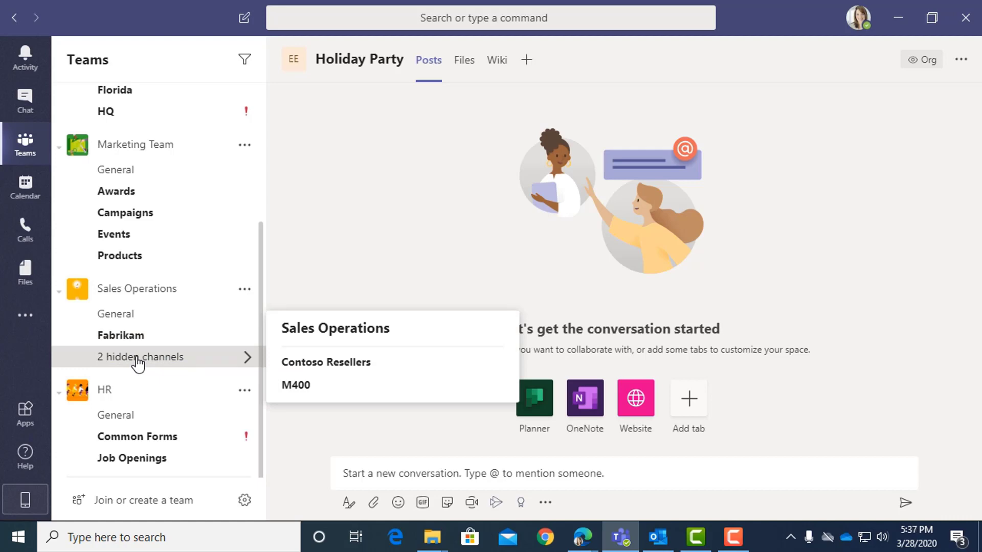
left_click(336, 245)
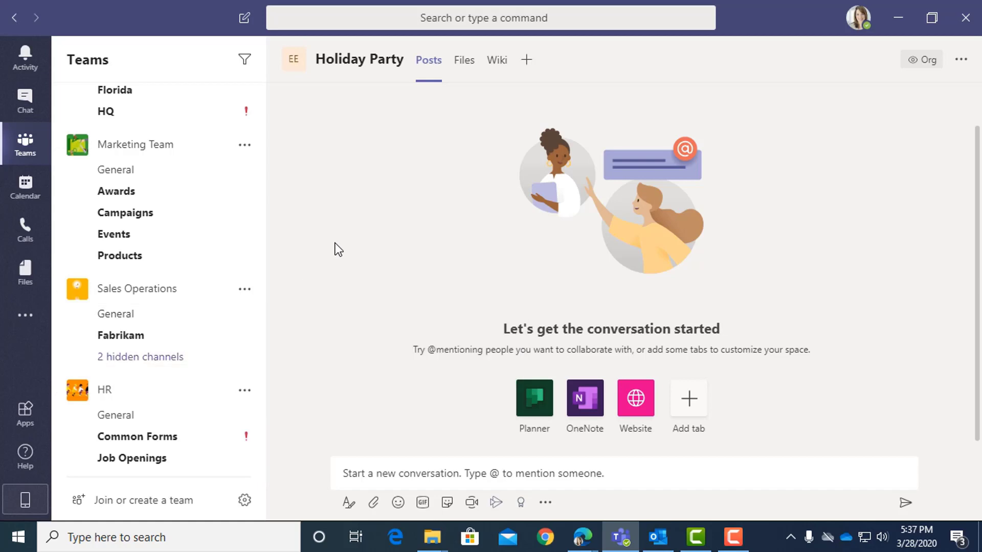